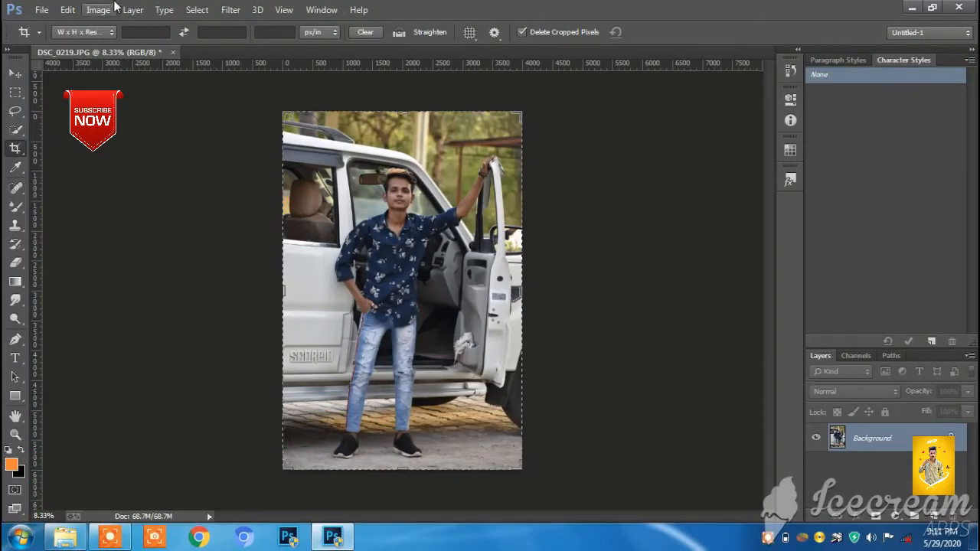
Step: Duplicate the Background layer and set Camera Raw Contrast +34, Highlights +45, Shadows +82, Whites -55 and Blacks -21 on the copy
drag(905, 445, 938, 515)
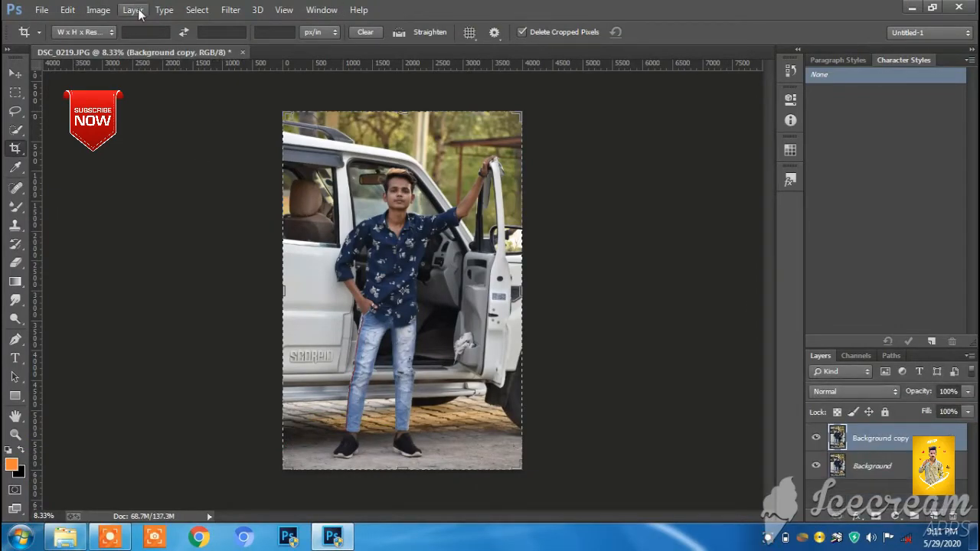
click(237, 10)
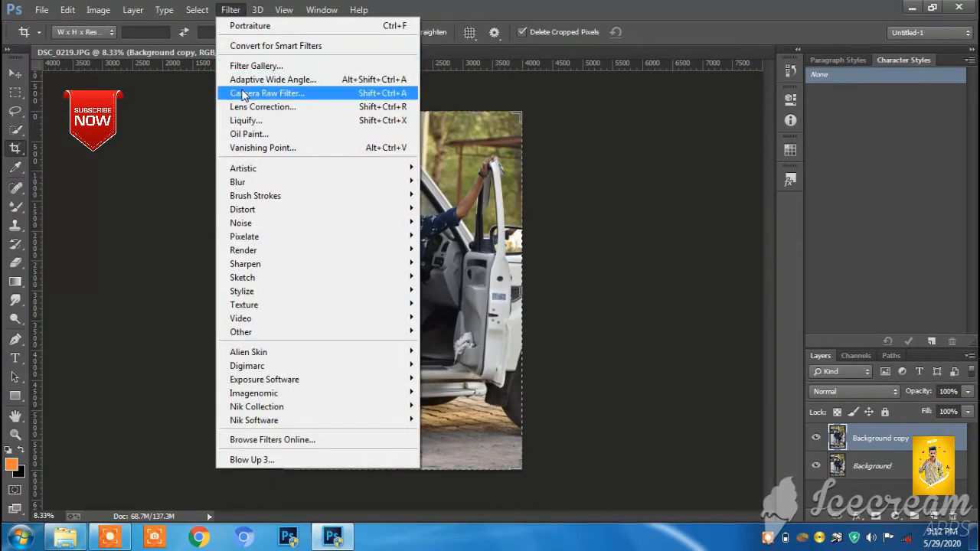
click(295, 95)
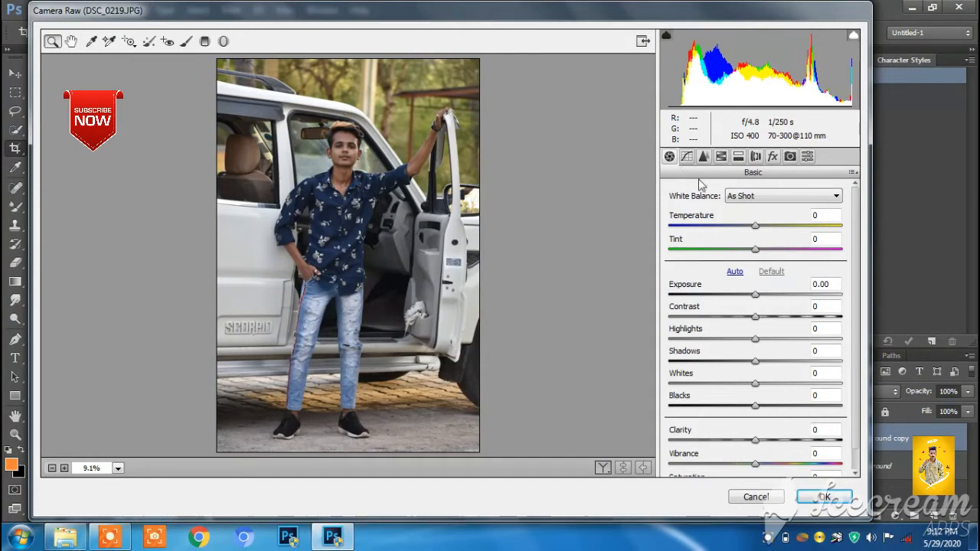
drag(774, 320, 826, 364)
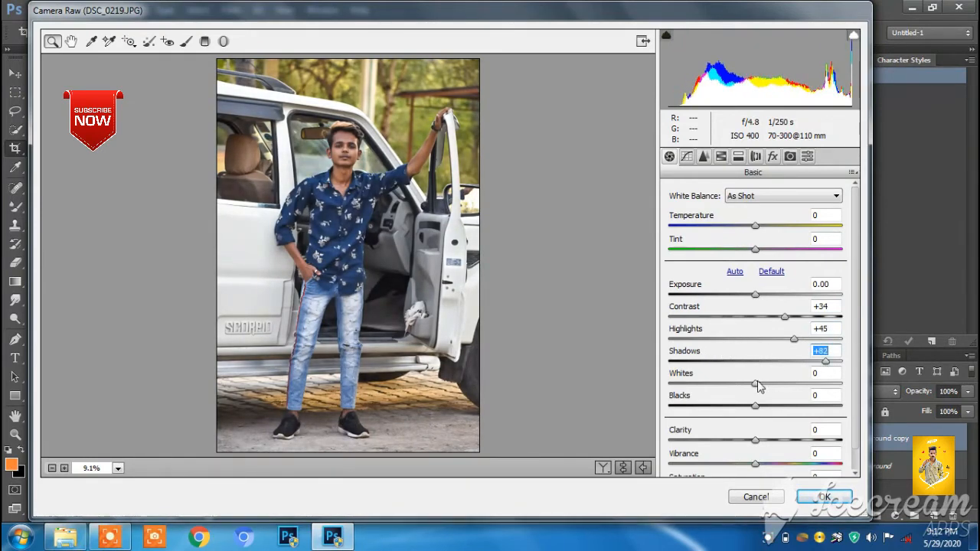
drag(757, 385, 738, 411)
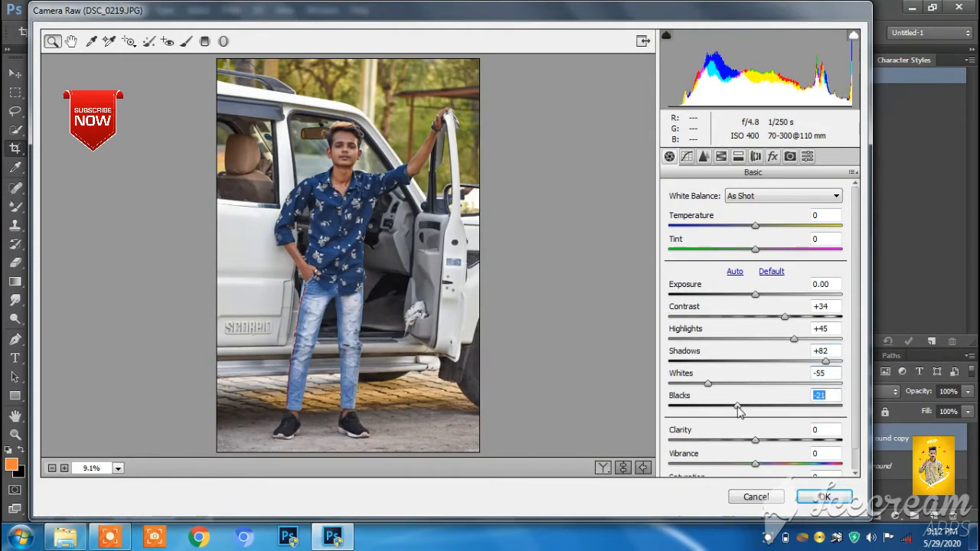
Step: Adjust the HSL saturation and luminance of individual colours in Camera Raw, working down from the Yellows
click(720, 158)
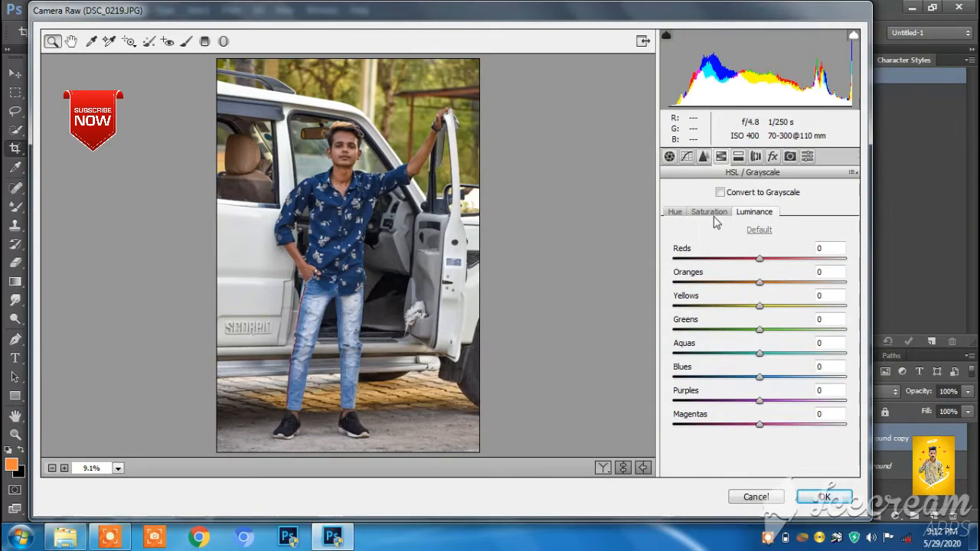
click(712, 212)
drag(759, 305, 767, 424)
click(758, 211)
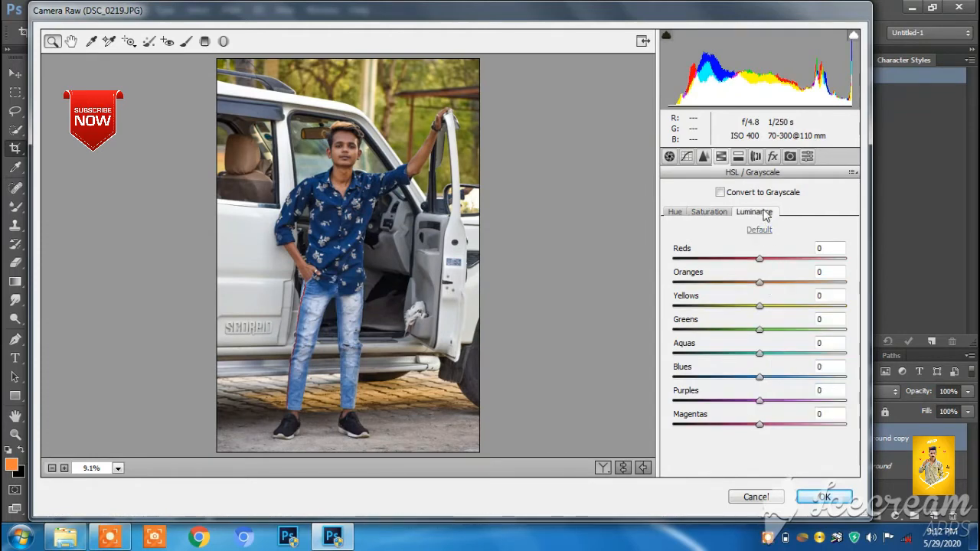
drag(761, 306, 712, 353)
Step: Shift the HSL hue of Yellows to -17, Greens to -54 and Aquas to -57, and move Blues toward aqua
click(674, 211)
click(759, 331)
click(754, 377)
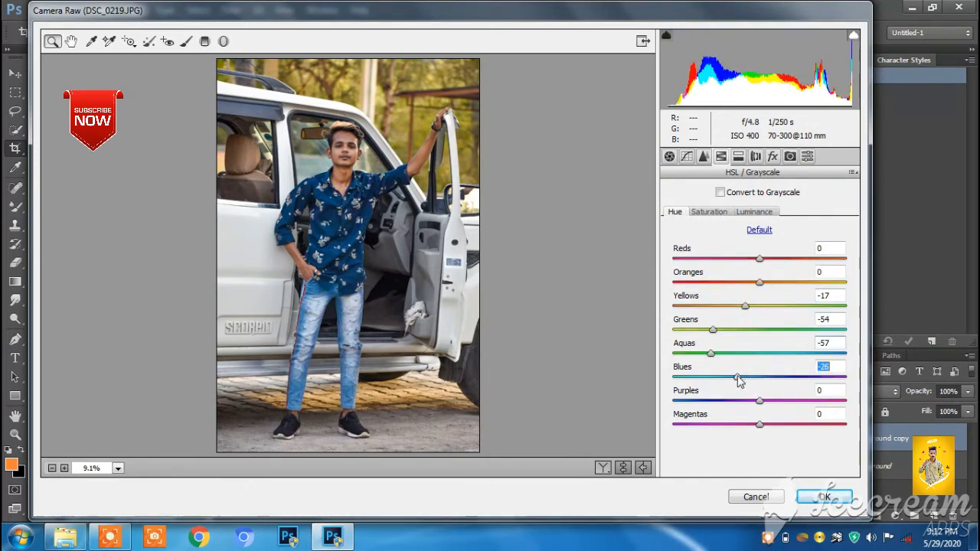
Step: Add a Highlight Priority post-crop vignette with an amount of -14 and apply the Camera Raw filter
click(756, 157)
click(771, 156)
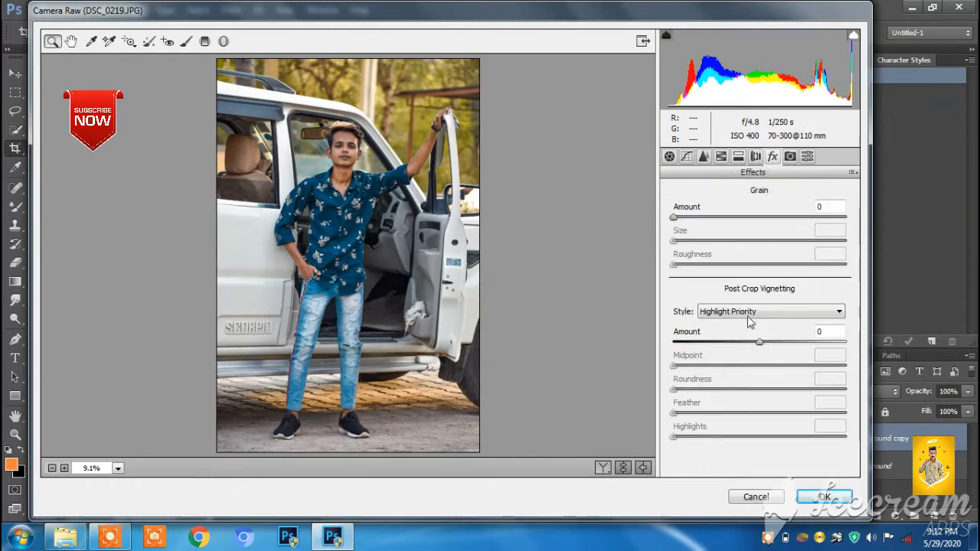
mouse_move(756, 342)
mouse_down()
mouse_move(727, 344)
mouse_move(749, 349)
mouse_up()
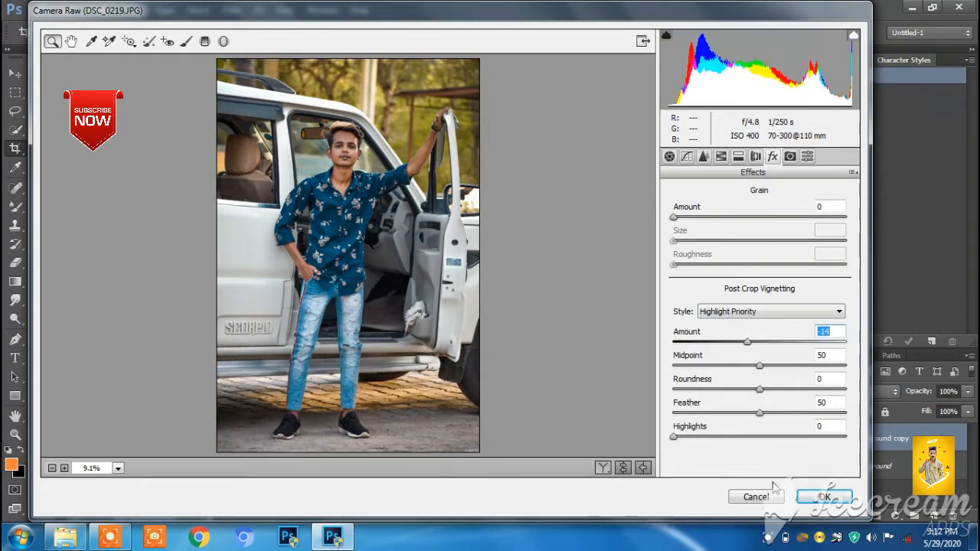
click(808, 498)
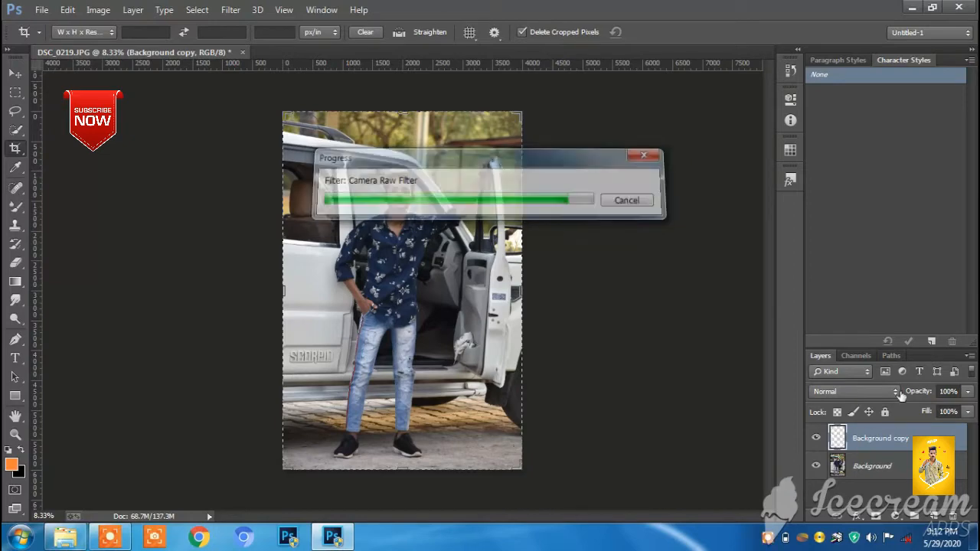
Step: Compare the photo with and without the Camera Raw edit, and merge the Background copy down into the Background
click(817, 439)
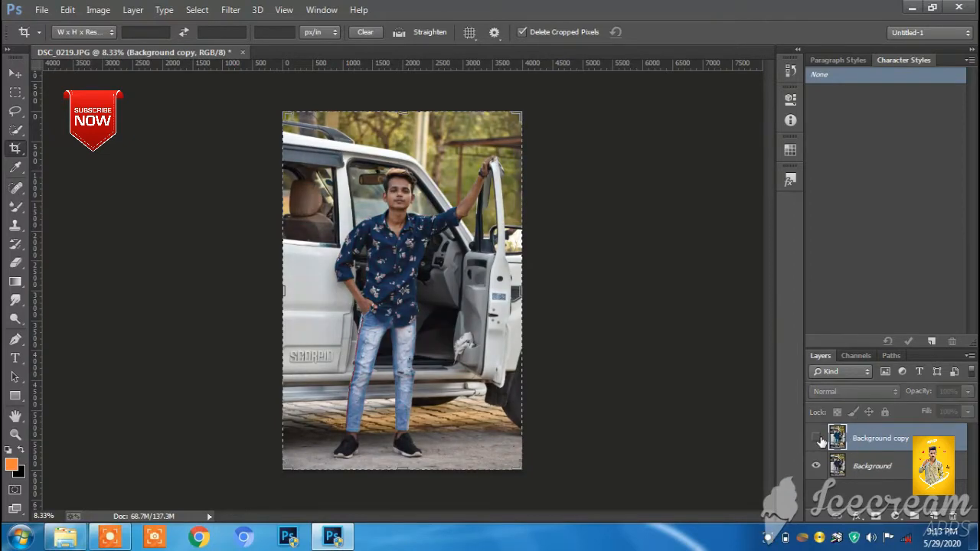
click(817, 438)
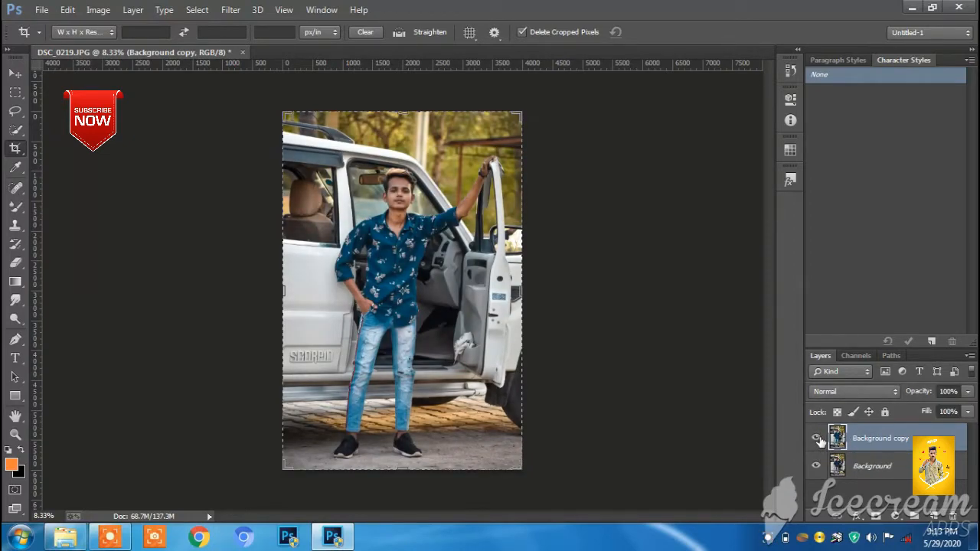
click(817, 438)
click(817, 439)
click(817, 438)
click(817, 438)
right_click(869, 434)
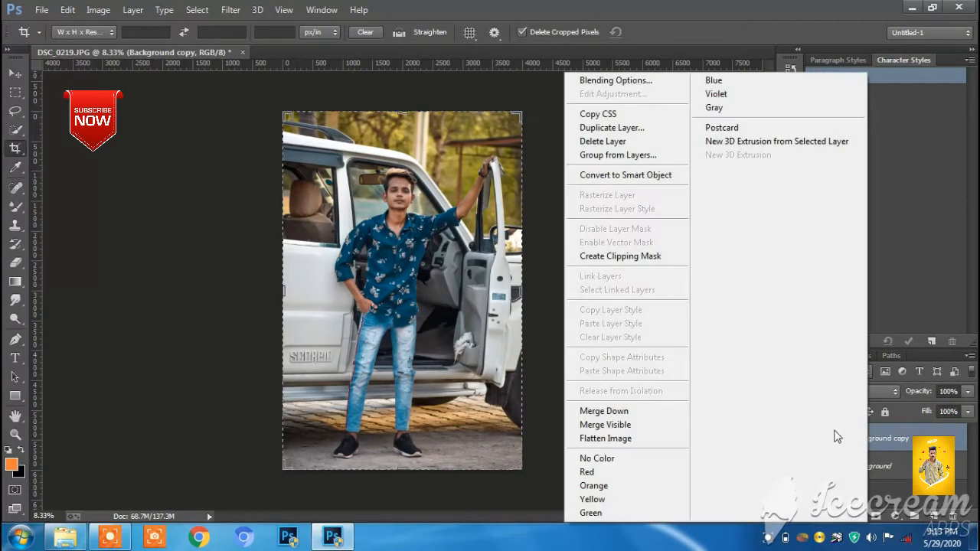
click(650, 413)
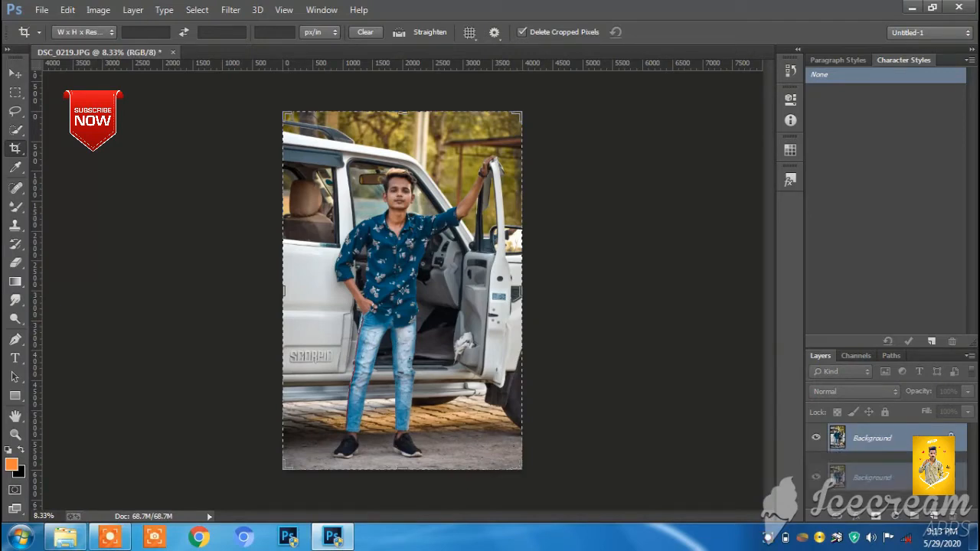
Step: Add a Selective Color adjustment layer and adjust the Magenta and Yellow amounts of the Yellows
click(894, 519)
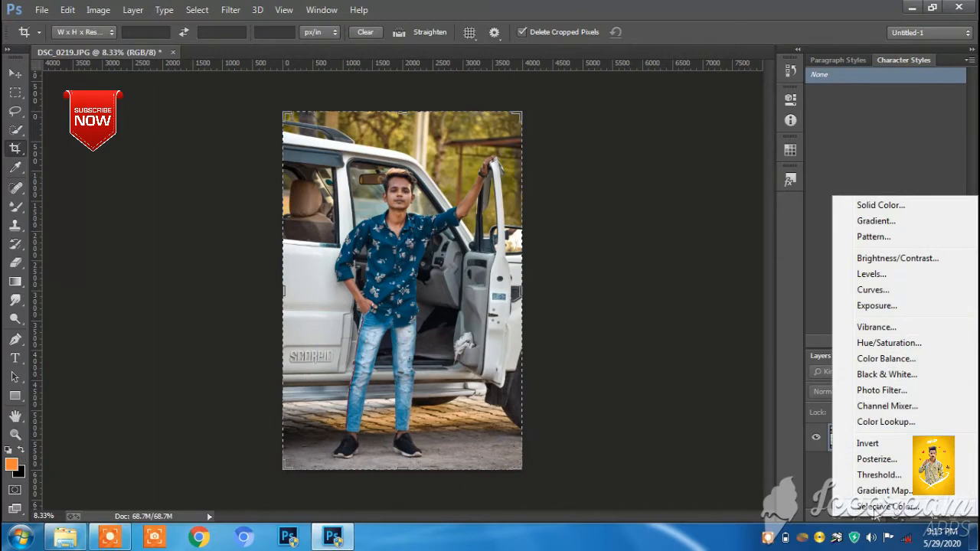
click(889, 507)
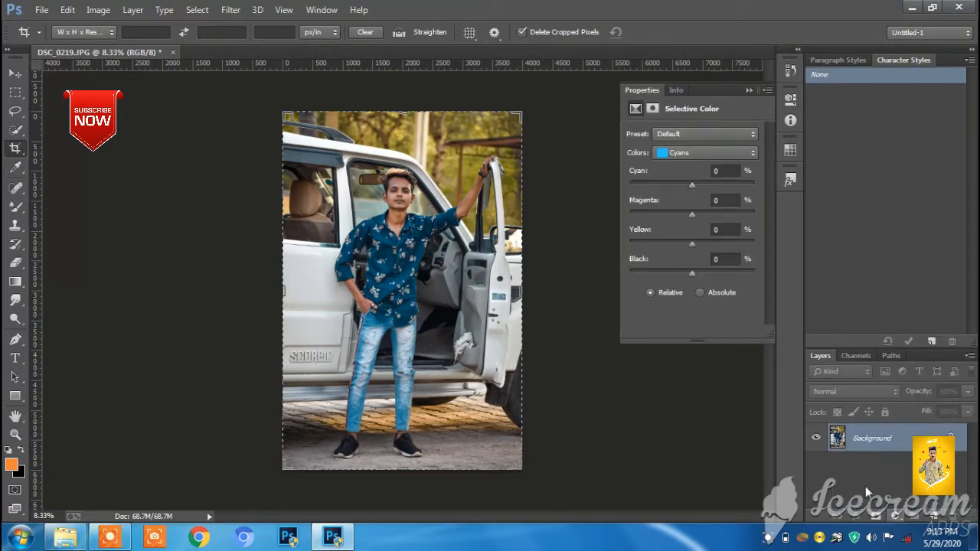
click(687, 152)
click(687, 174)
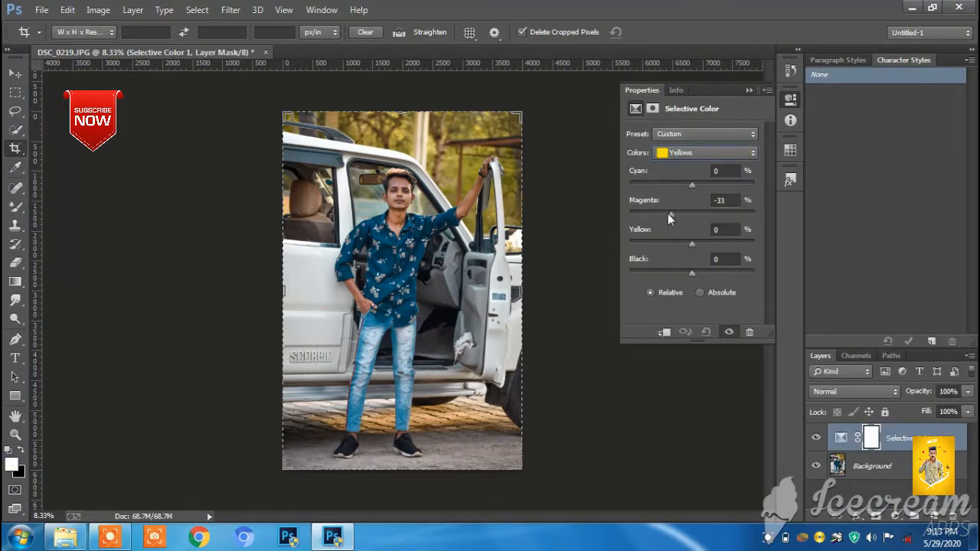
drag(668, 214, 687, 215)
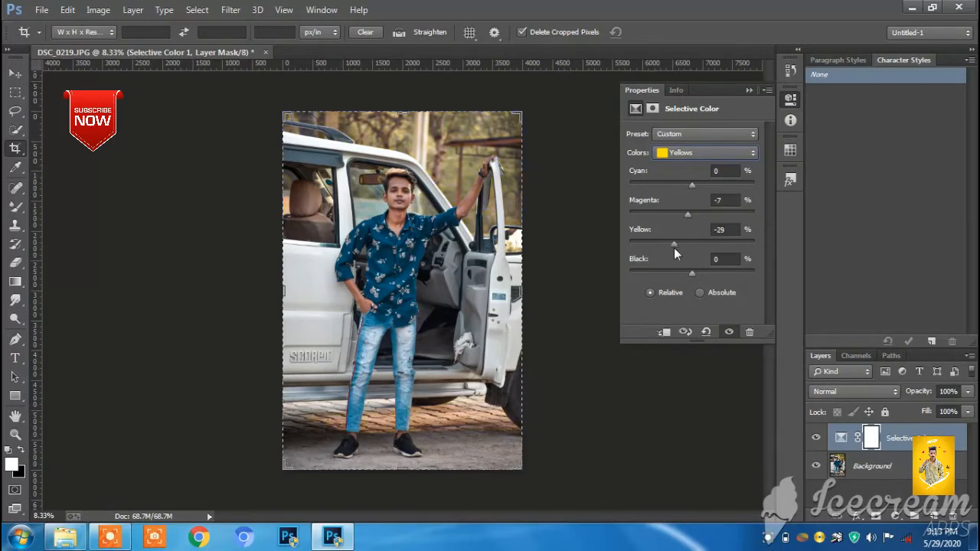
drag(675, 249, 659, 257)
drag(688, 213, 679, 244)
Step: Set the Greens in the Selective Color adjustment to Magenta -92% and Yellow to its minimum
click(681, 155)
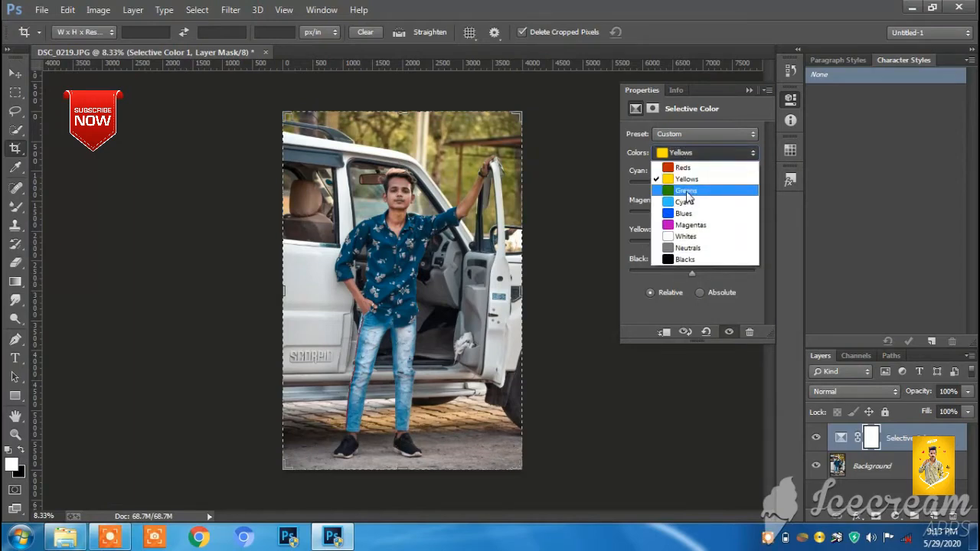
click(689, 191)
drag(637, 213, 635, 212)
drag(692, 243, 646, 251)
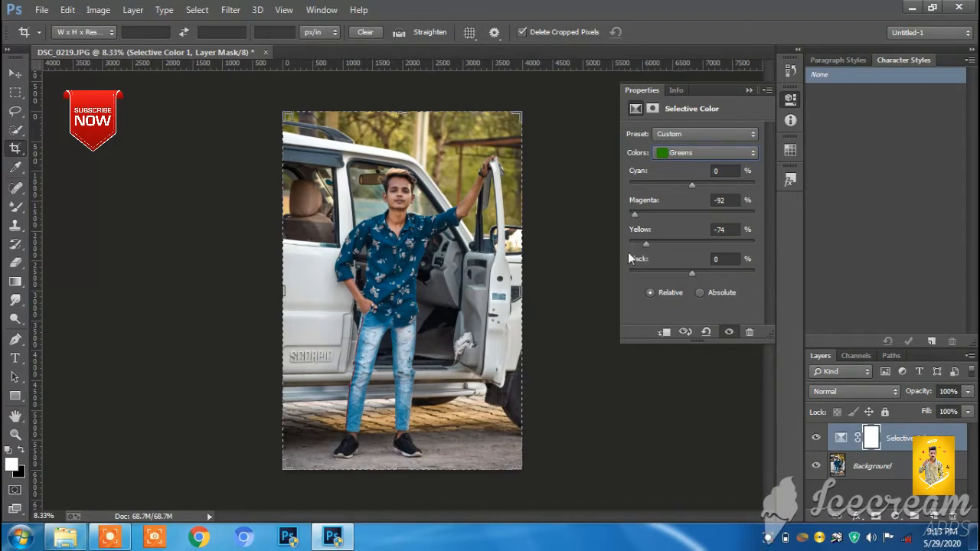
Step: Set the Blues to Magenta +48% and Yellow -7%, and fine-tune the Magenta amount of the Yellows
click(708, 150)
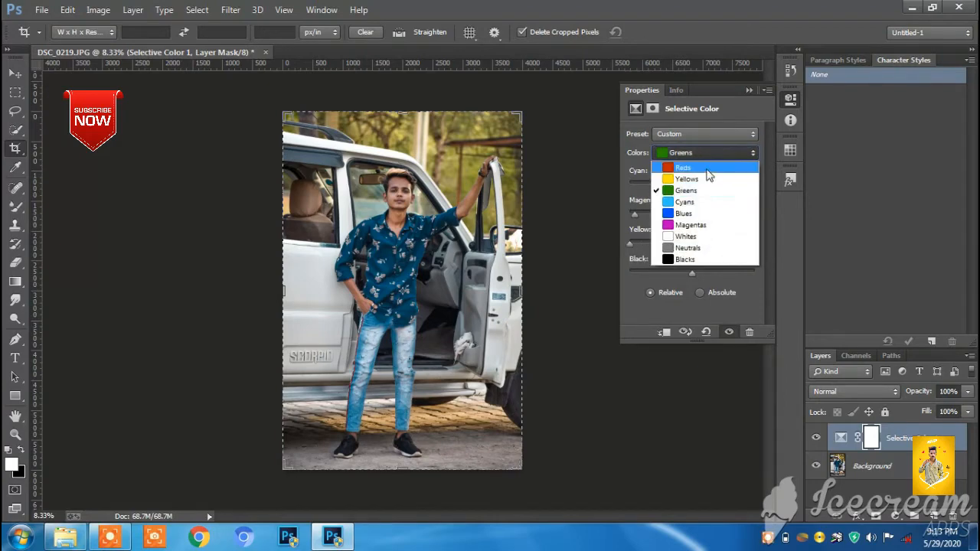
click(699, 213)
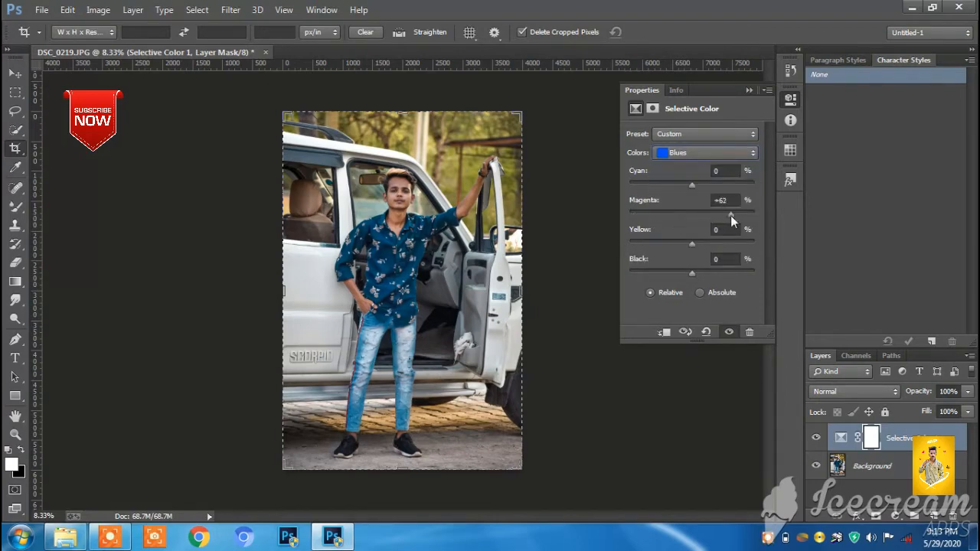
click(687, 245)
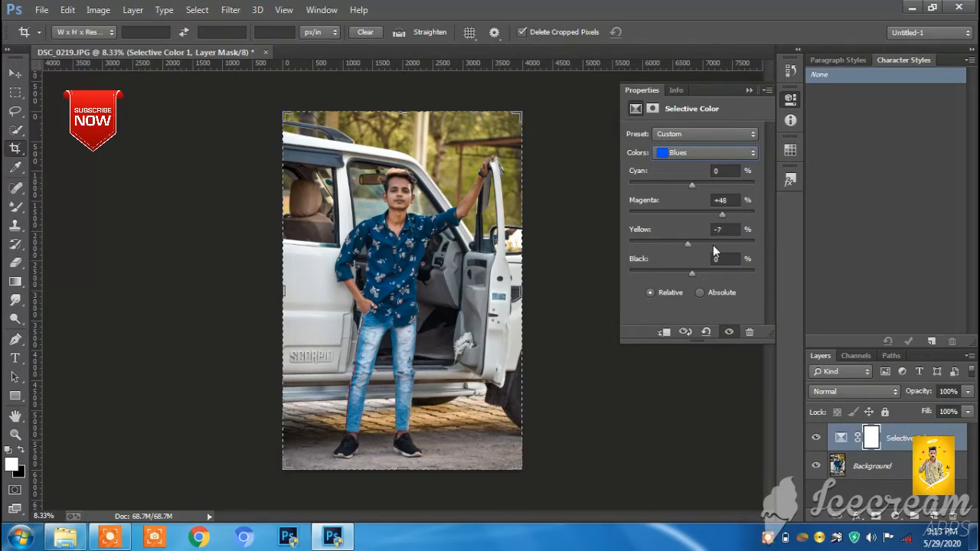
click(706, 152)
click(695, 178)
mouse_move(684, 214)
mouse_down()
mouse_move(654, 211)
mouse_move(689, 215)
mouse_up()
Step: Set the Black amount of the Blacks to +3% and lower the Black amount of the Whites
click(695, 151)
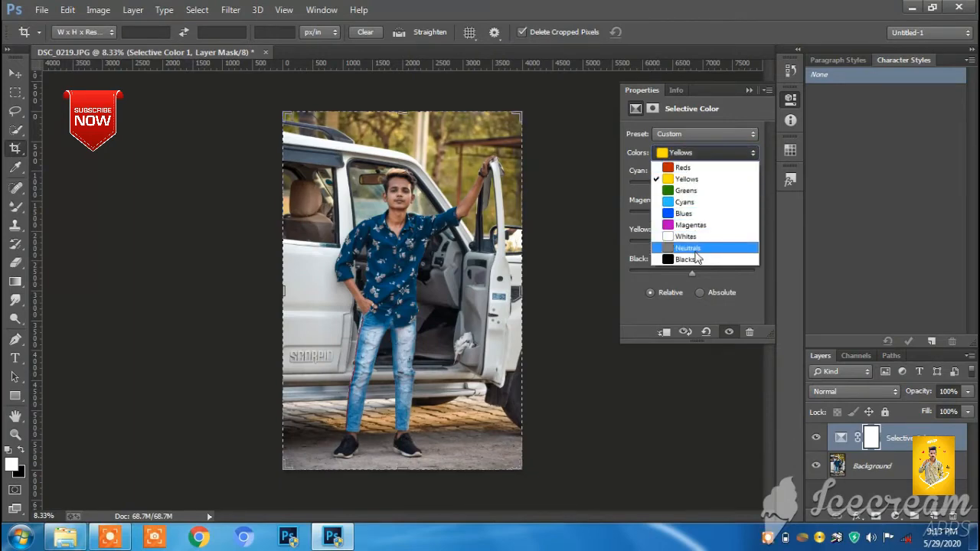
click(689, 259)
mouse_move(695, 279)
mouse_down()
mouse_move(613, 281)
mouse_move(692, 277)
mouse_move(681, 278)
mouse_move(697, 287)
mouse_up()
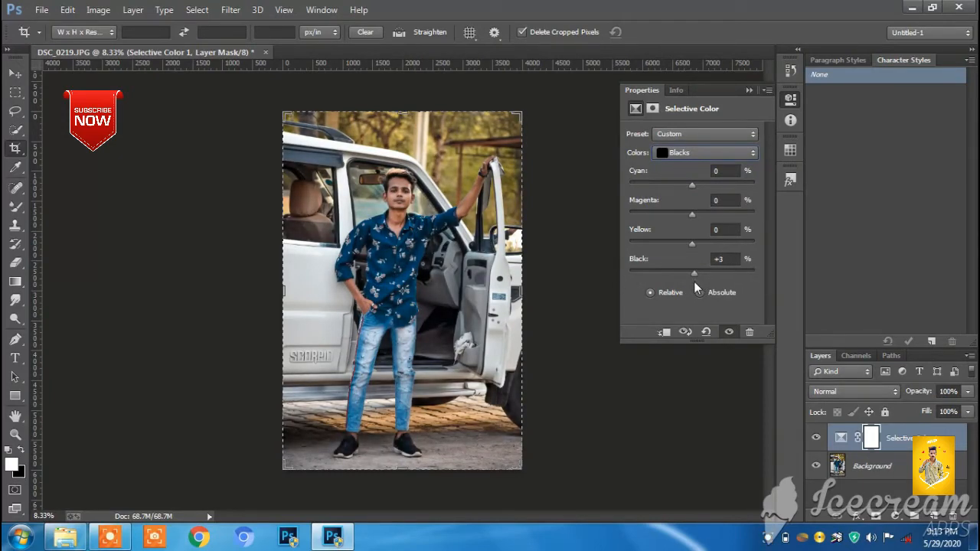
click(695, 155)
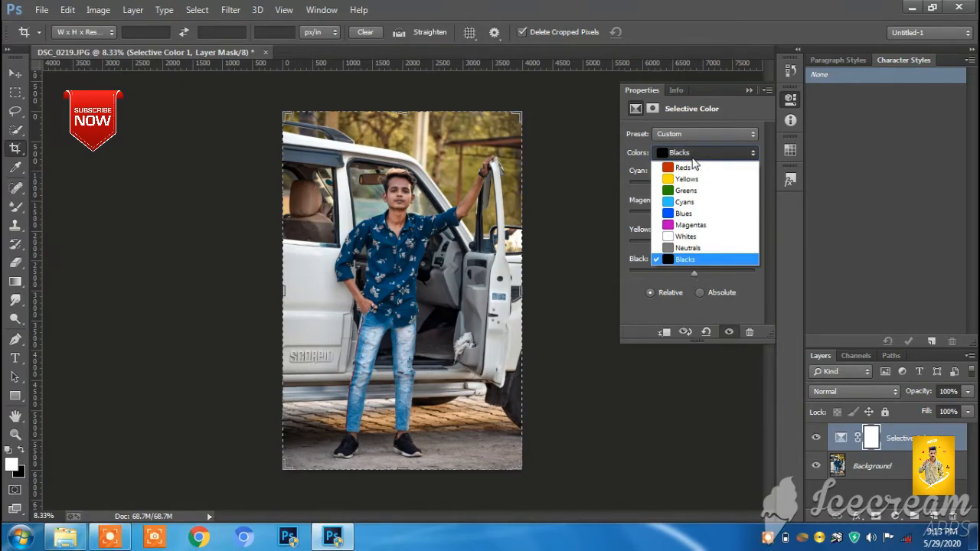
click(686, 236)
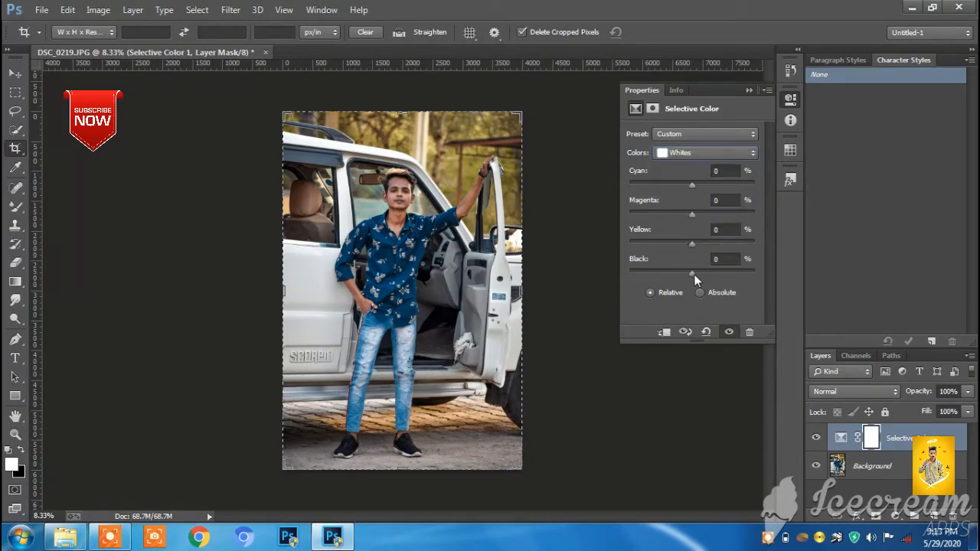
mouse_move(694, 274)
mouse_down()
mouse_move(635, 278)
mouse_move(703, 277)
mouse_move(632, 283)
mouse_move(733, 287)
mouse_move(818, 320)
mouse_move(636, 305)
mouse_move(699, 278)
mouse_move(682, 280)
mouse_up()
click(749, 90)
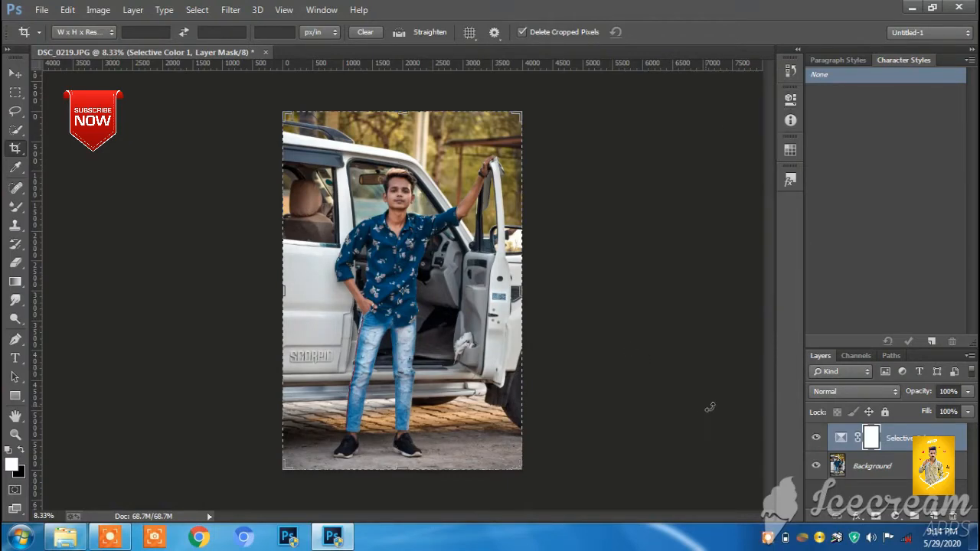
Step: Compare the photo with and without the Selective Color adjustment
click(816, 442)
click(817, 441)
click(816, 442)
click(816, 441)
click(817, 442)
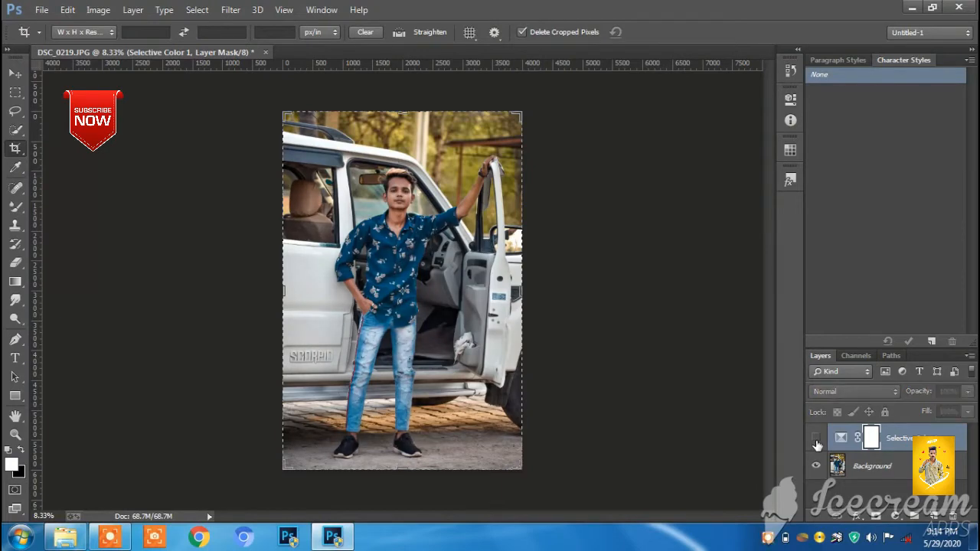
right_click(879, 445)
click(891, 437)
click(816, 441)
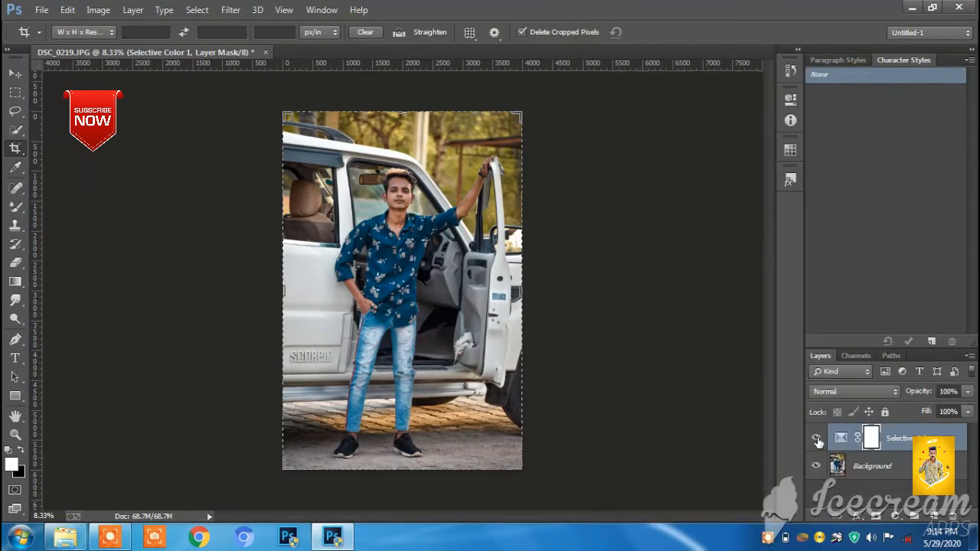
Step: Merge the Selective Color layer into the Background and duplicate the merged photo onto a new layer
right_click(911, 438)
click(689, 423)
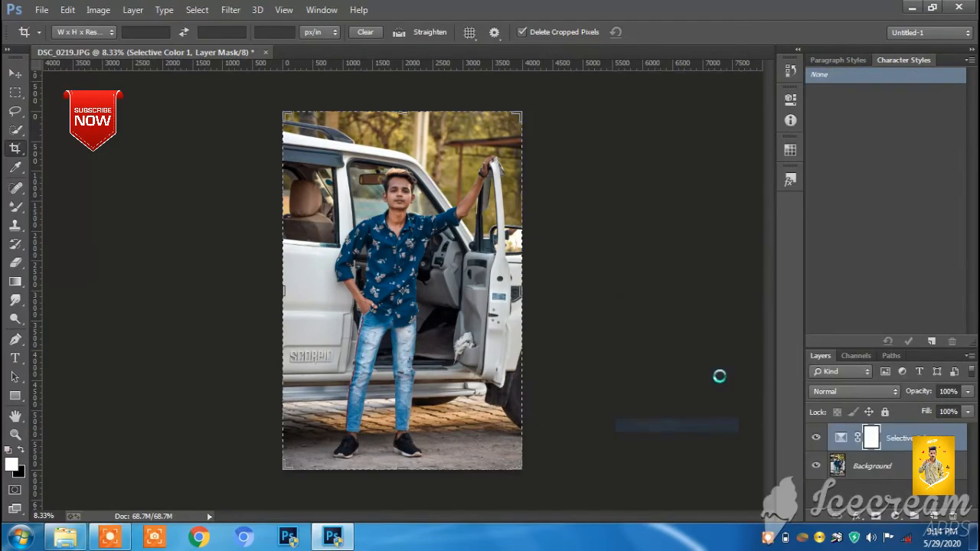
key(ctrl+plus)
key(ctrl+plus)
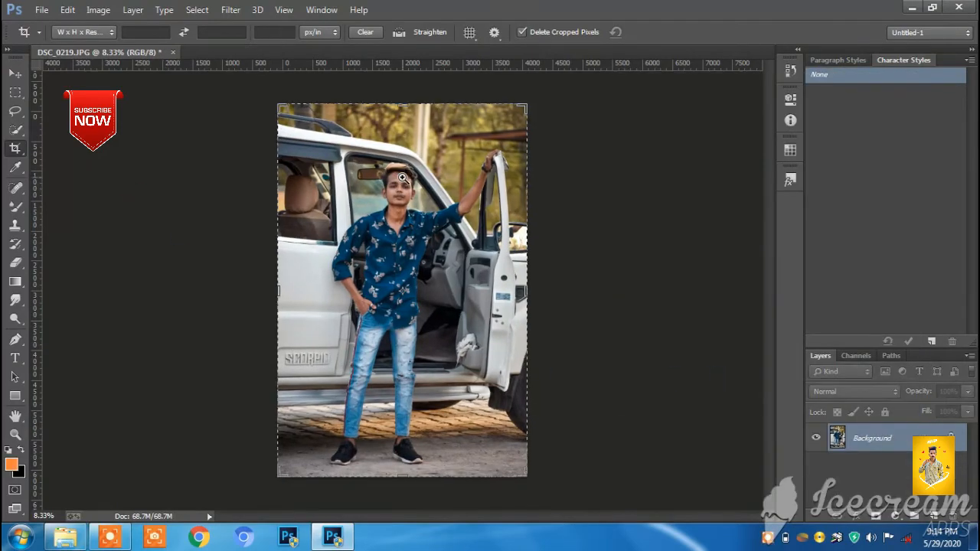
key(ctrl+plus)
scroll(429, 199, up, 5)
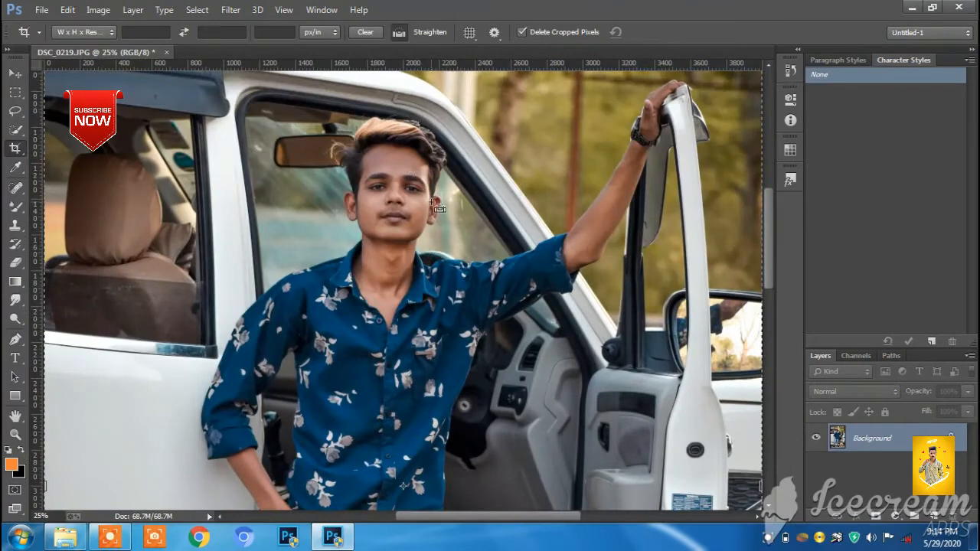
key(ctrl+j)
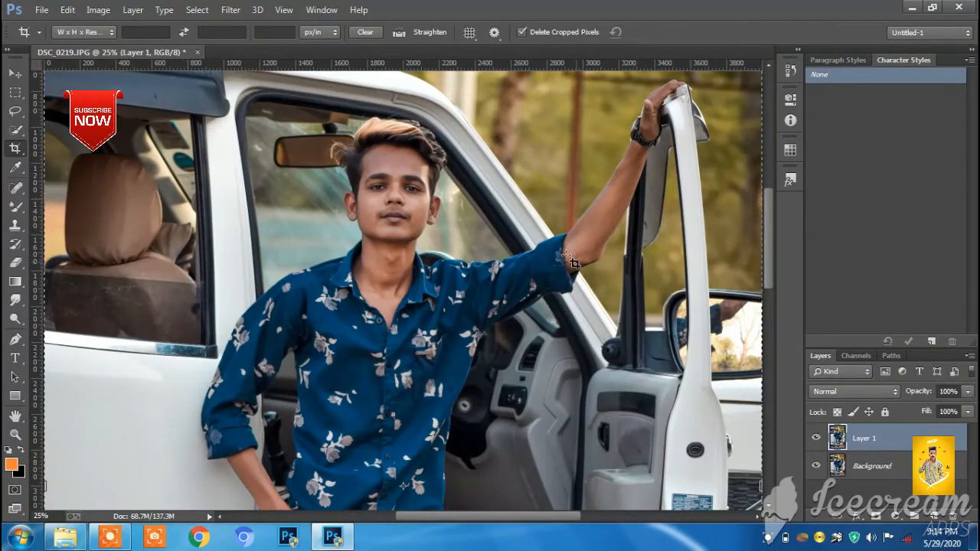
Step: Apply a High Pass filter with a radius of 2.9 pixels to the duplicated photo layer
scroll(521, 280, down, 4)
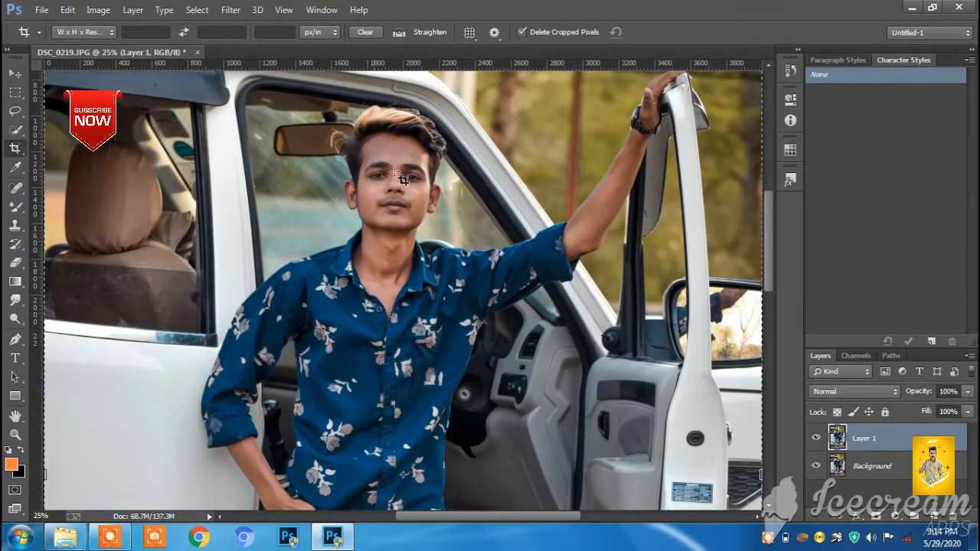
key(ctrl+minus)
key(ctrl+plus)
key(ctrl+plus)
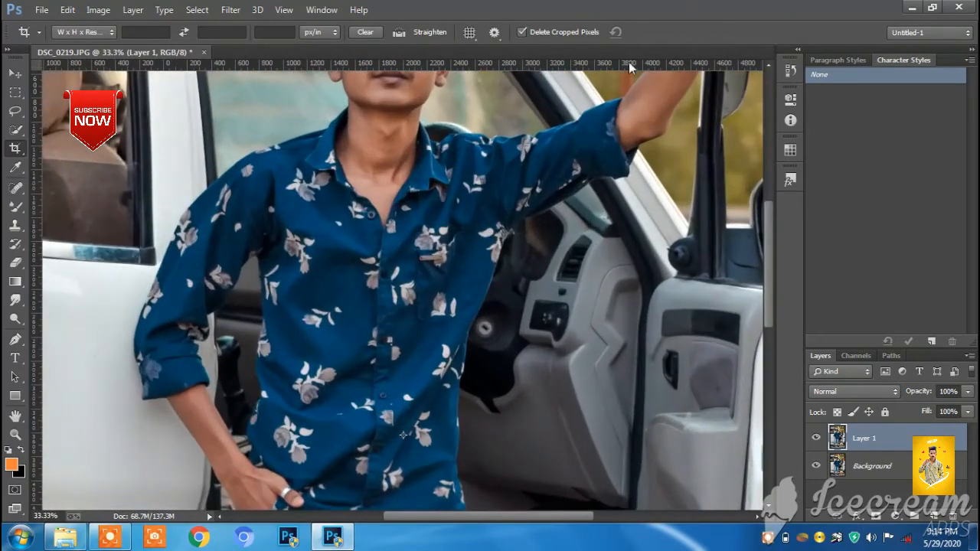
scroll(418, 100, up, 3)
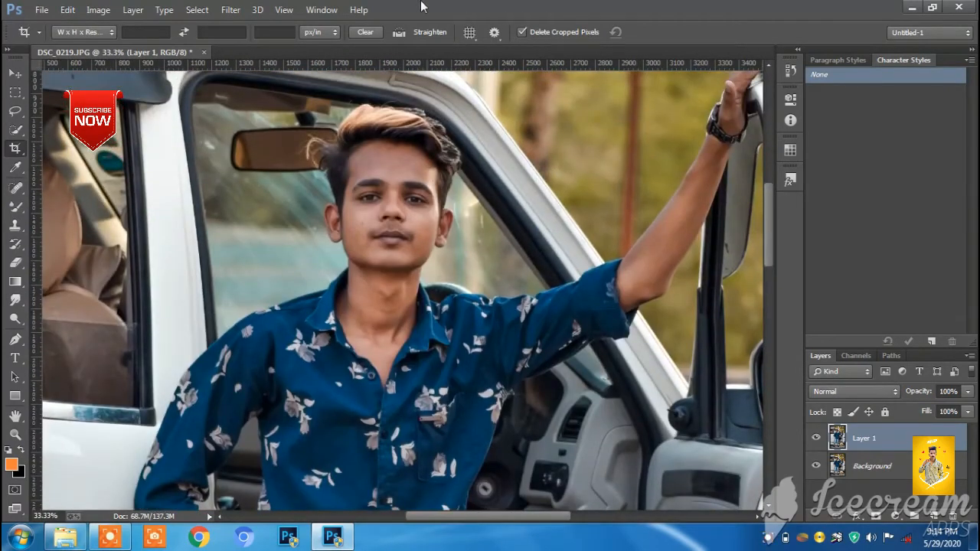
click(230, 9)
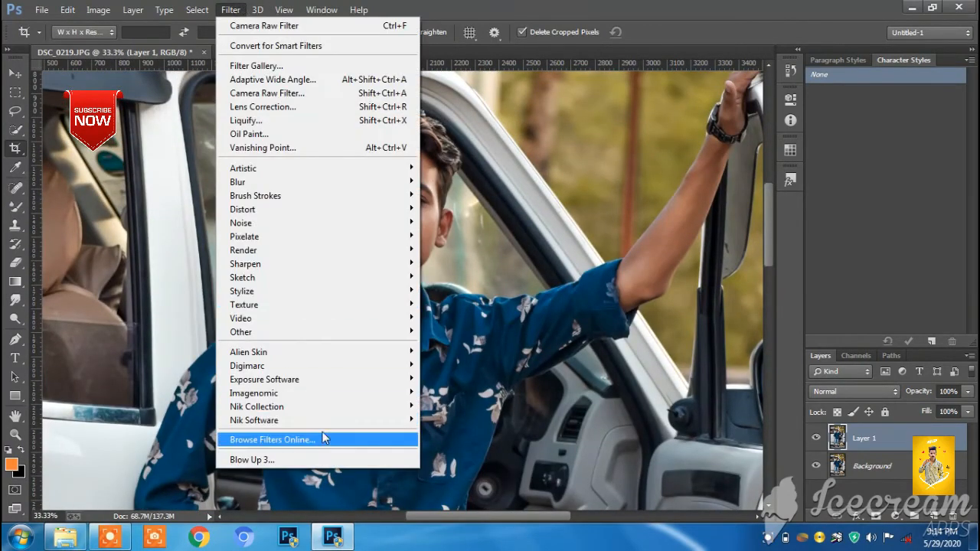
mouse_move(315, 331)
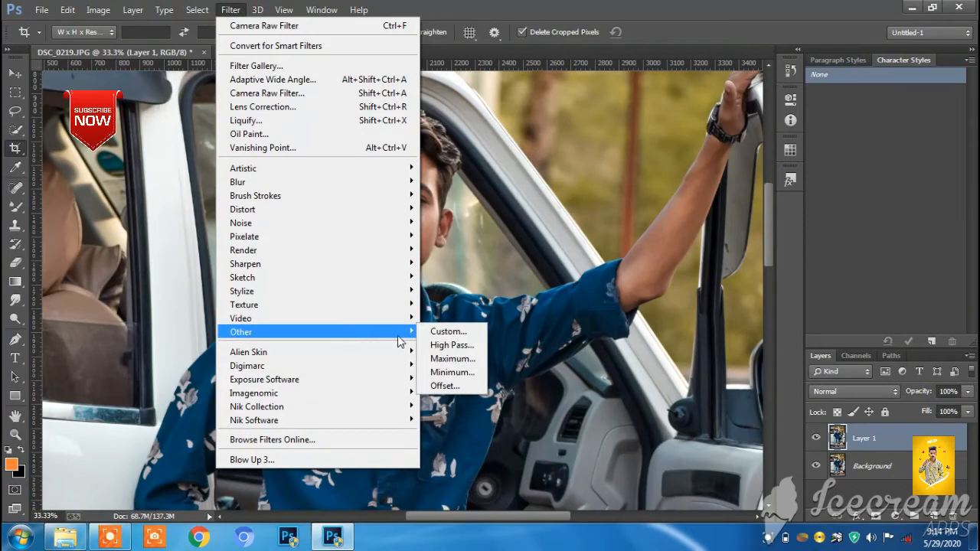
click(452, 346)
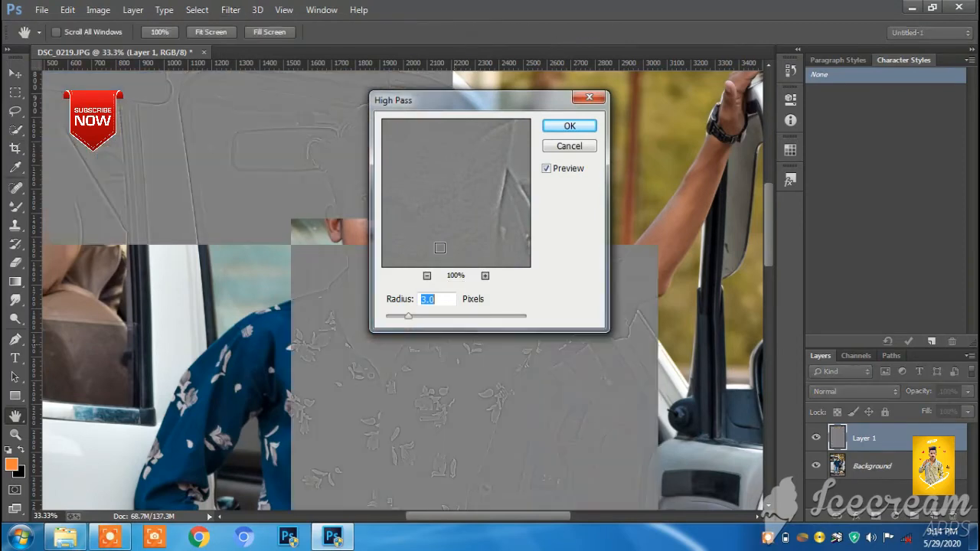
click(408, 317)
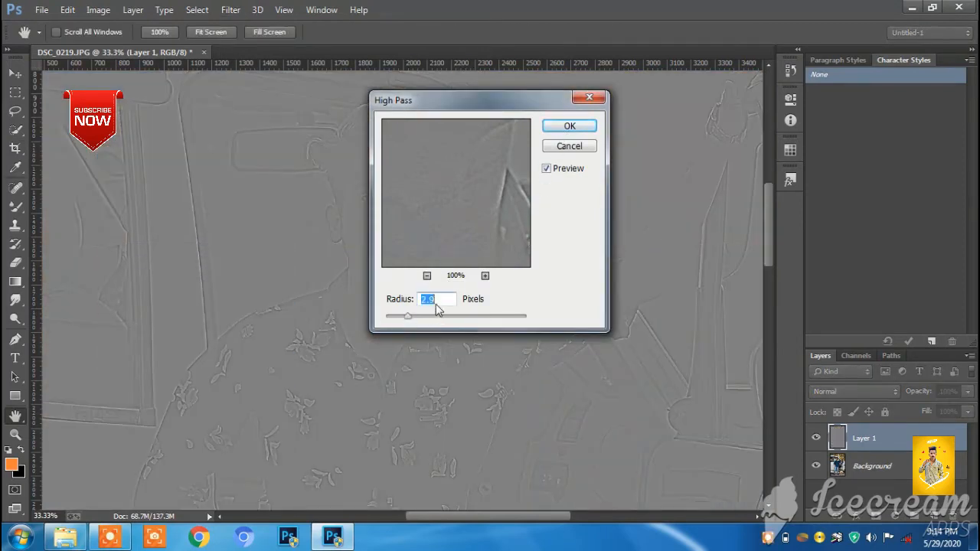
click(566, 127)
key(c)
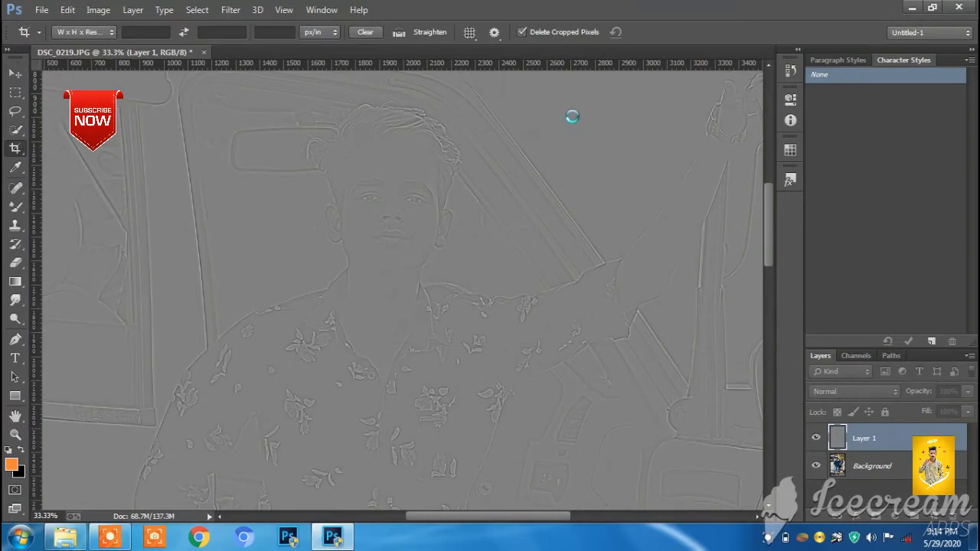
Step: Set the High Pass layer's blend mode to Overlay and compare the photo with and without the sharpening
click(834, 392)
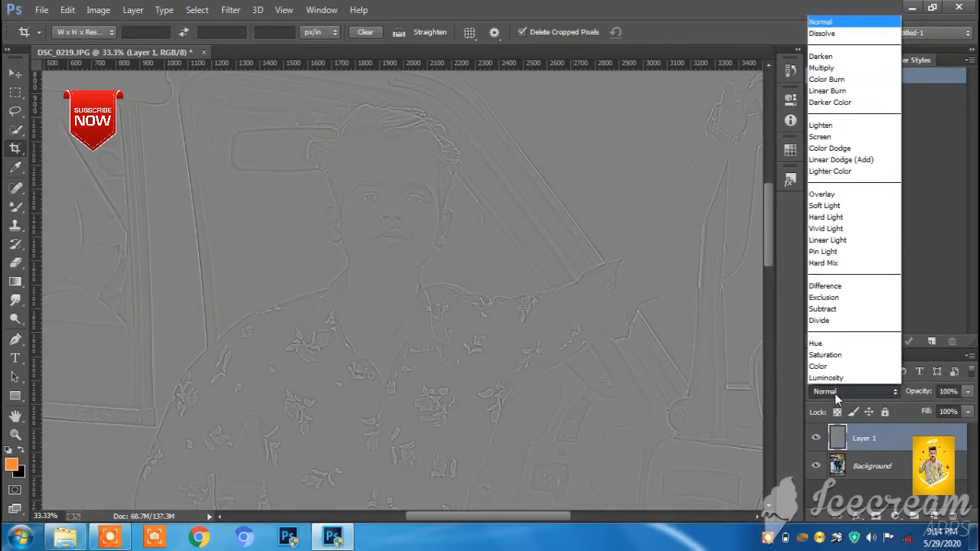
click(846, 194)
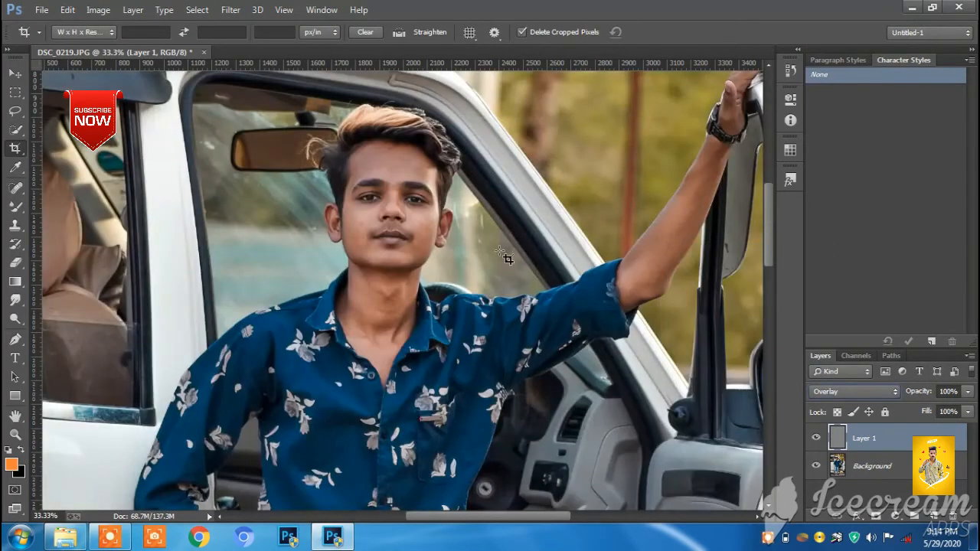
click(817, 438)
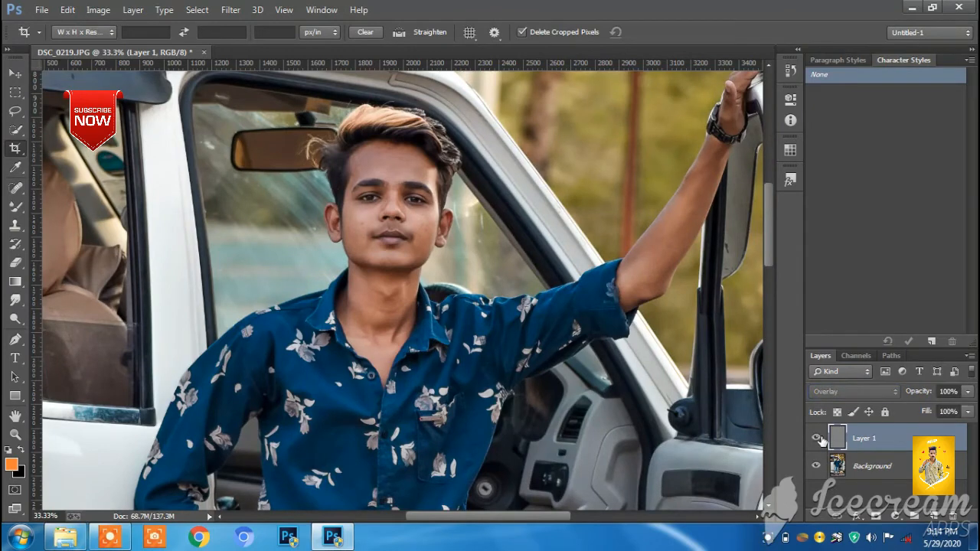
click(817, 438)
click(817, 438)
click(817, 438)
click(817, 438)
click(817, 438)
Step: Lower the High Pass layer's Fill to 74% and merge the visible layers
click(968, 412)
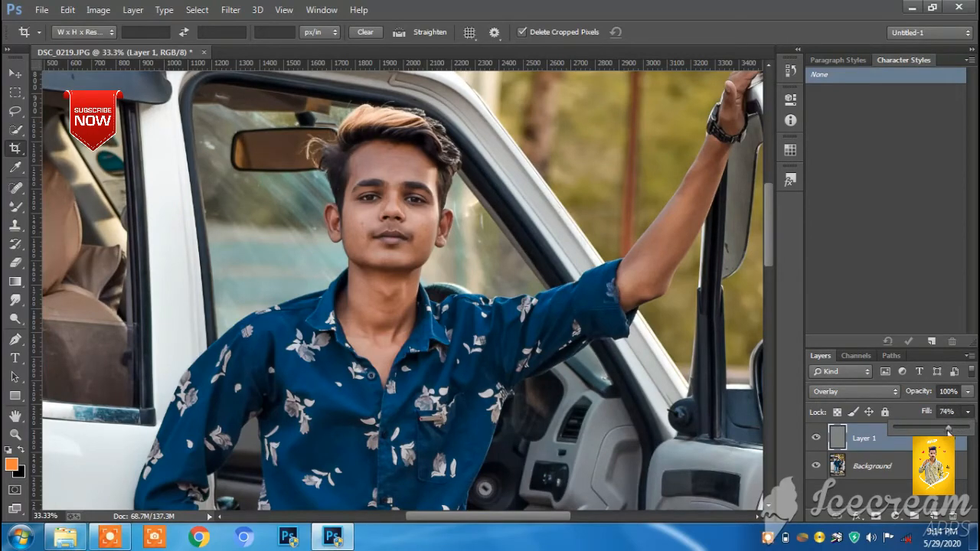
right_click(888, 438)
click(674, 423)
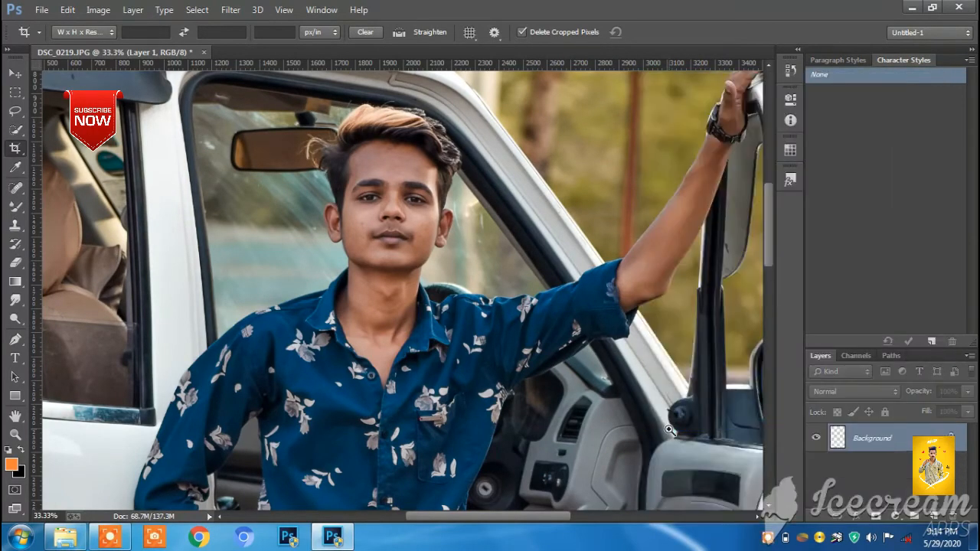
Step: Duplicate the merged Background layer
key(ctrl+minus)
key(ctrl+minus)
key(ctrl+minus)
key(ctrl+plus)
key(ctrl+plus)
key(ctrl+plus)
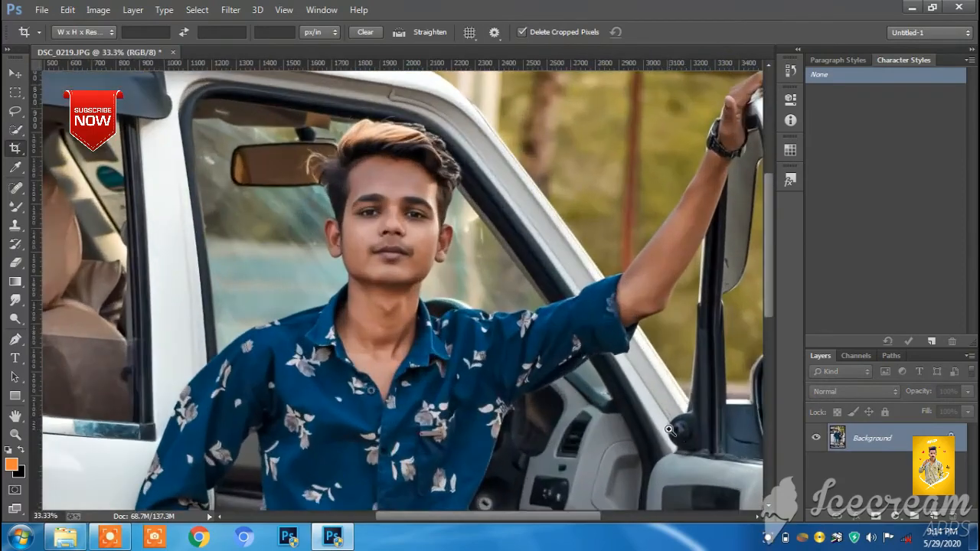
scroll(317, 234, up, 5)
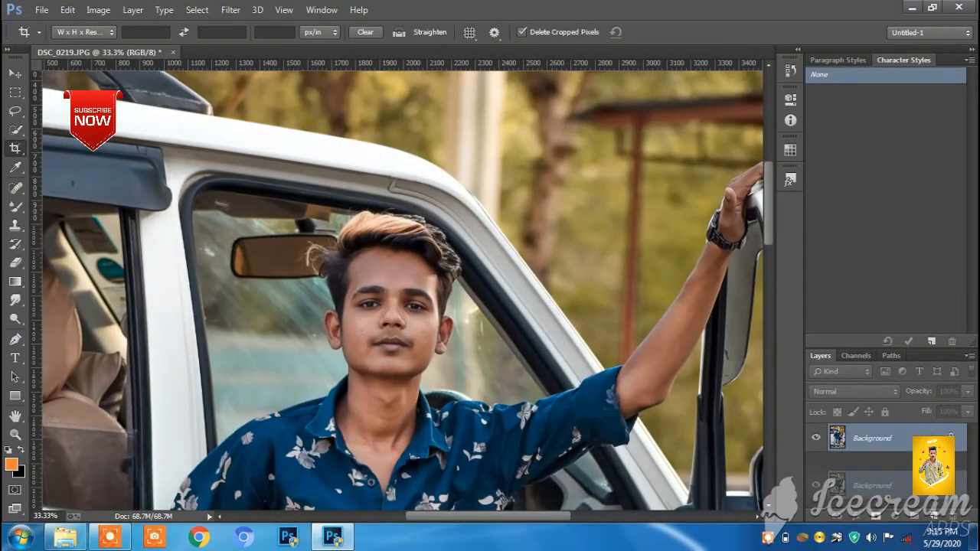
drag(934, 514, 936, 512)
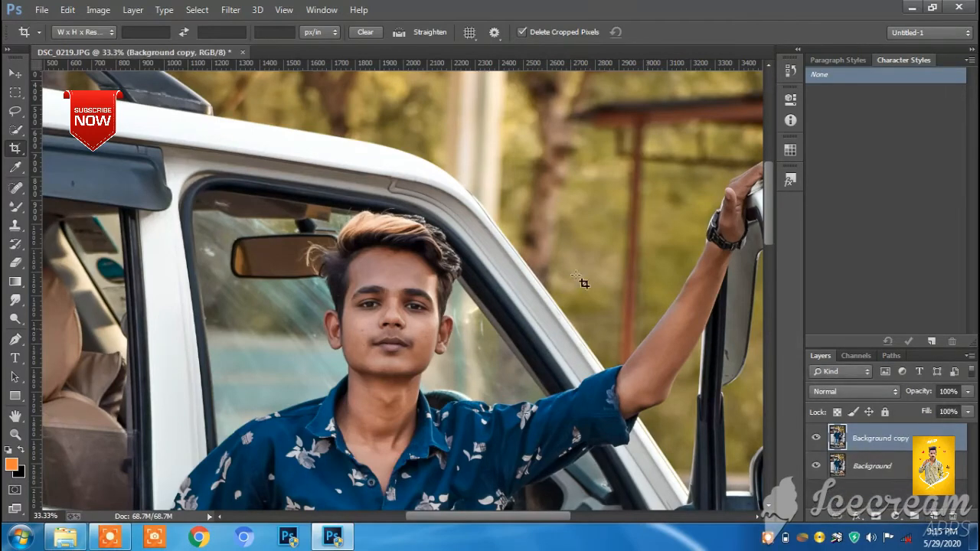
Step: Smooth the skin on the Background copy with the Imagenomic Portraiture filter using the Smoothing: High preset
click(228, 13)
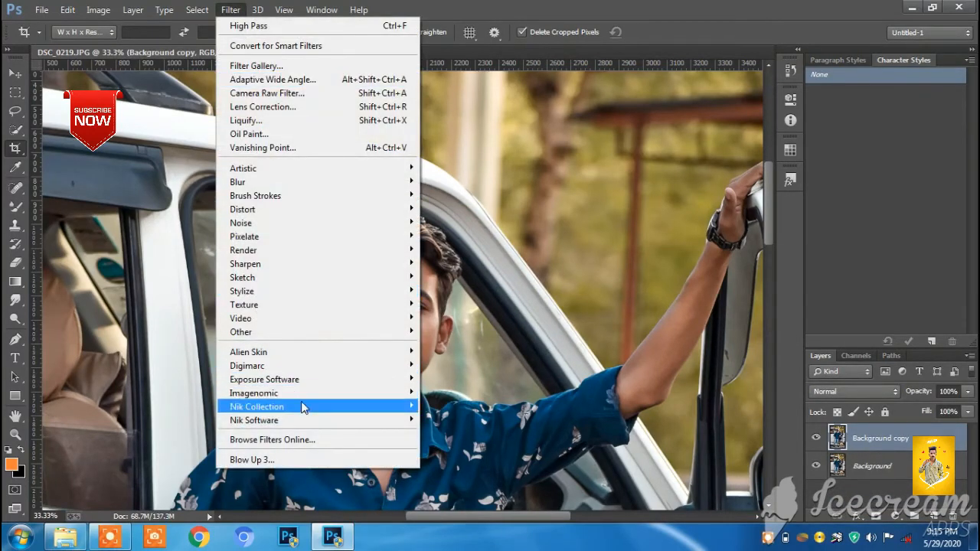
mouse_move(303, 397)
click(450, 406)
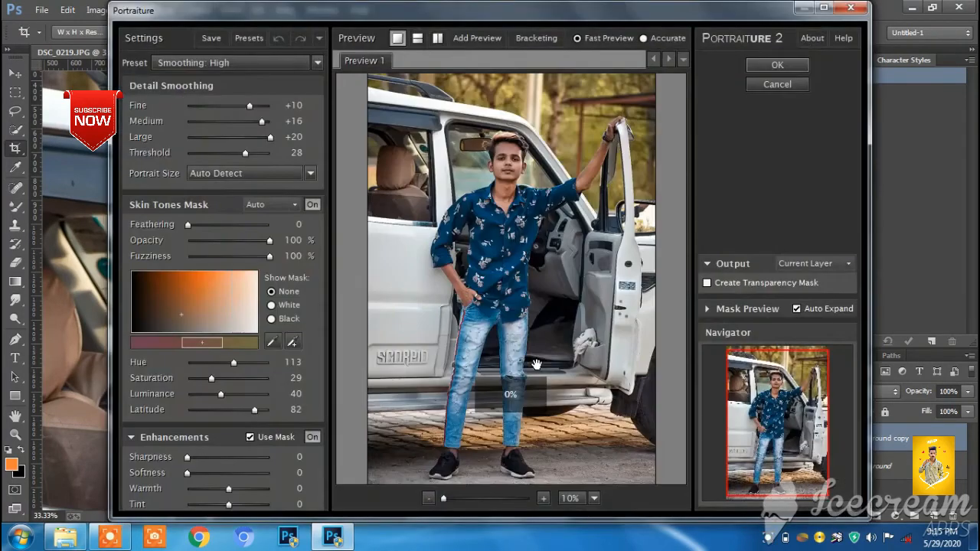
click(271, 62)
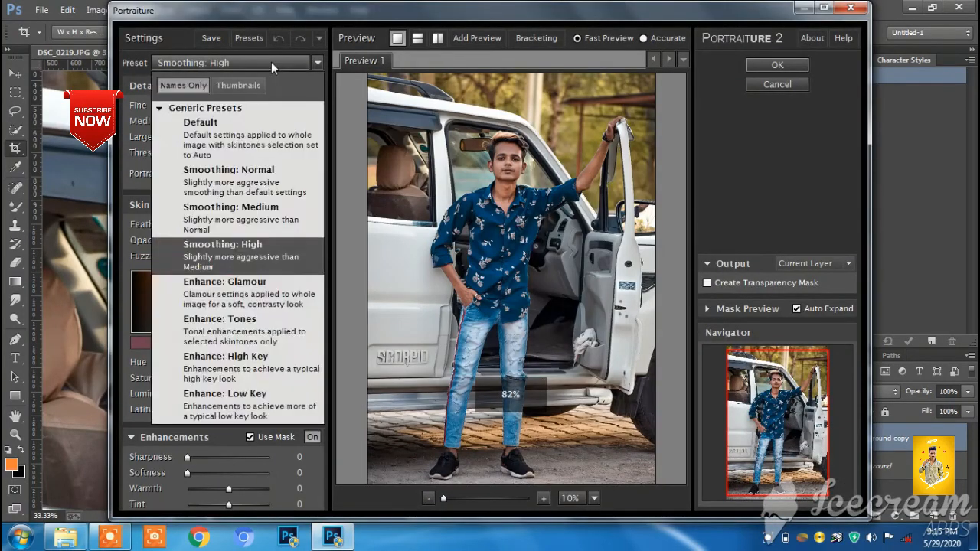
click(244, 257)
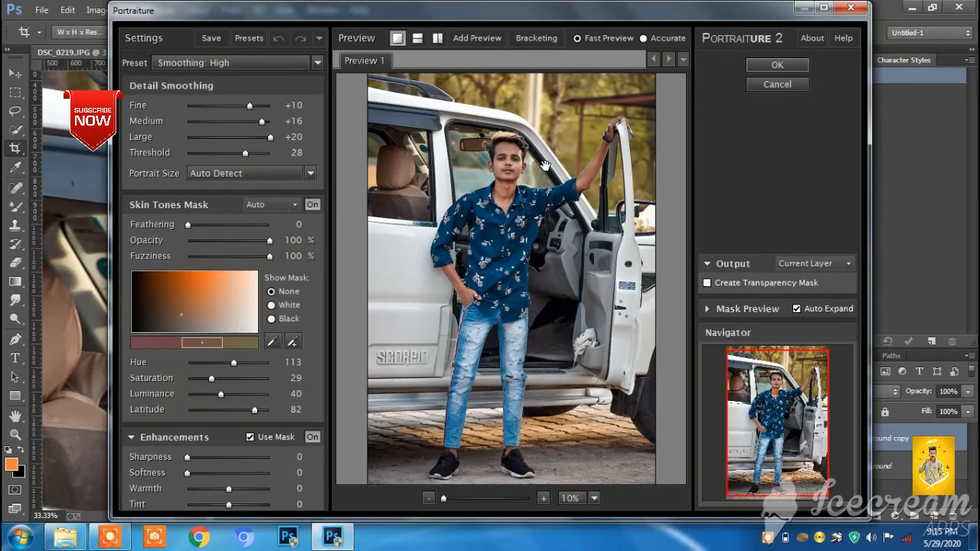
click(766, 70)
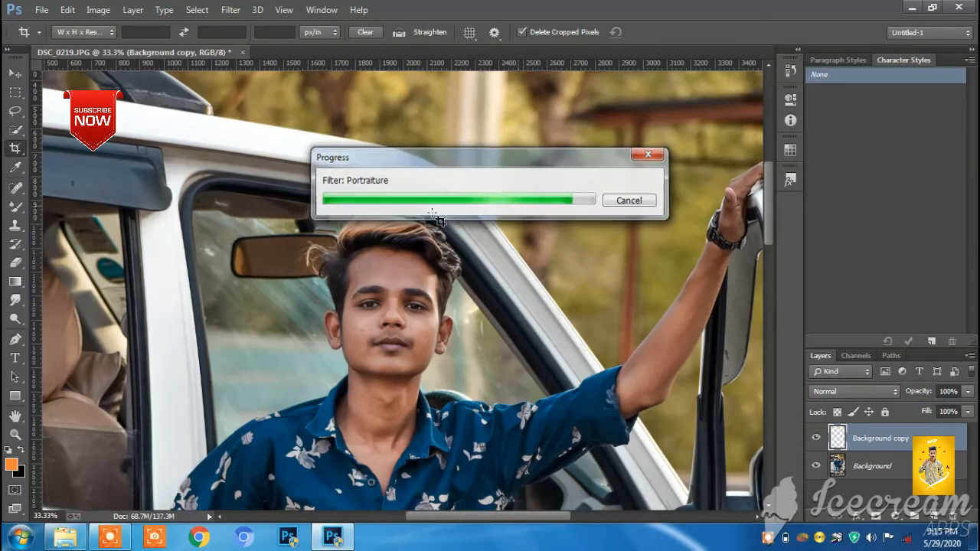
Step: Compare the portrait with and without the Portraiture skin smoothing
click(815, 438)
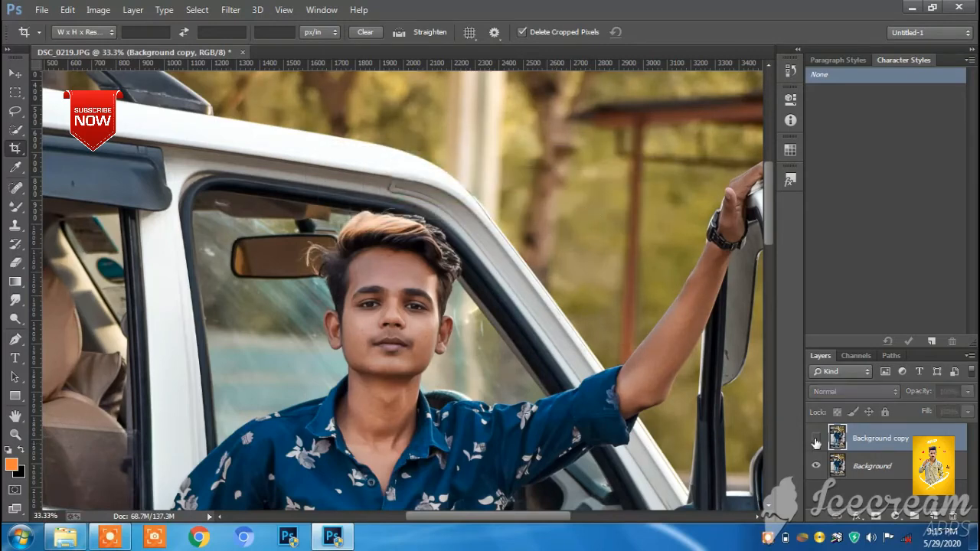
click(816, 437)
click(815, 438)
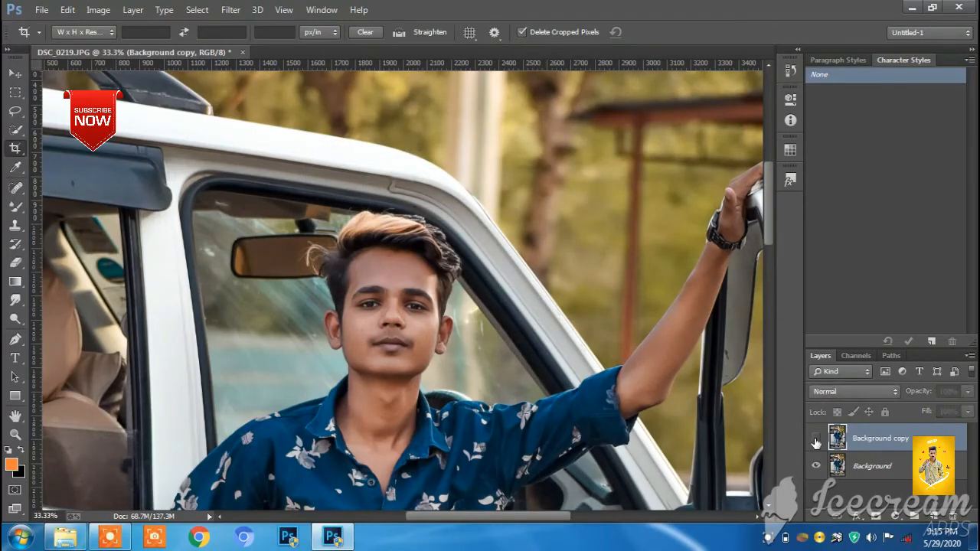
click(815, 438)
click(815, 438)
Step: Merge the visible layers into a single Background and review the whole finished photo
right_click(892, 452)
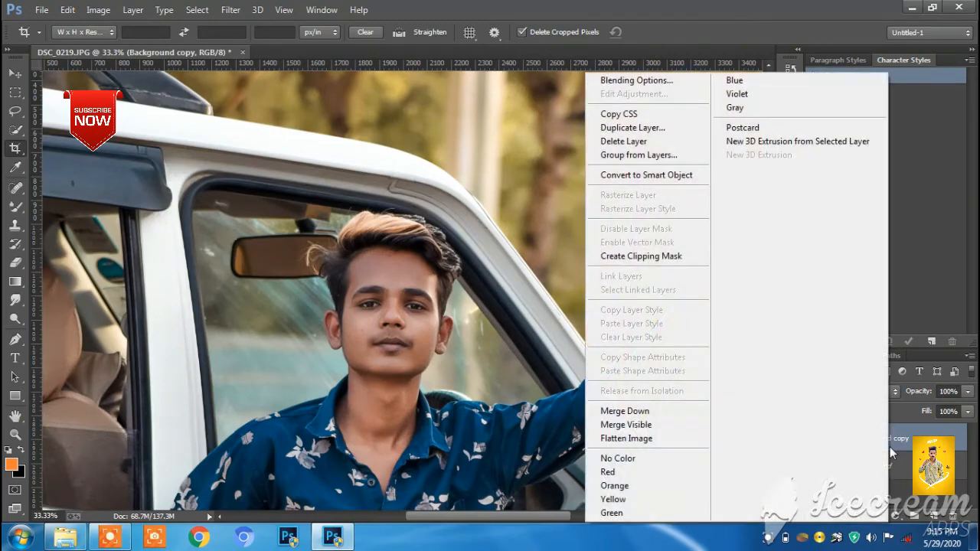
click(623, 426)
scroll(660, 269, down, 2)
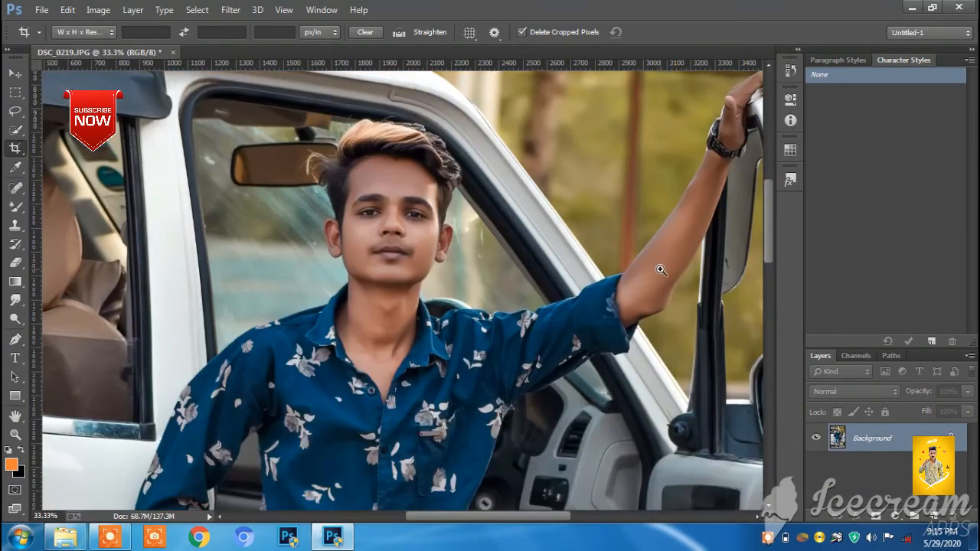
scroll(661, 269, down, 3)
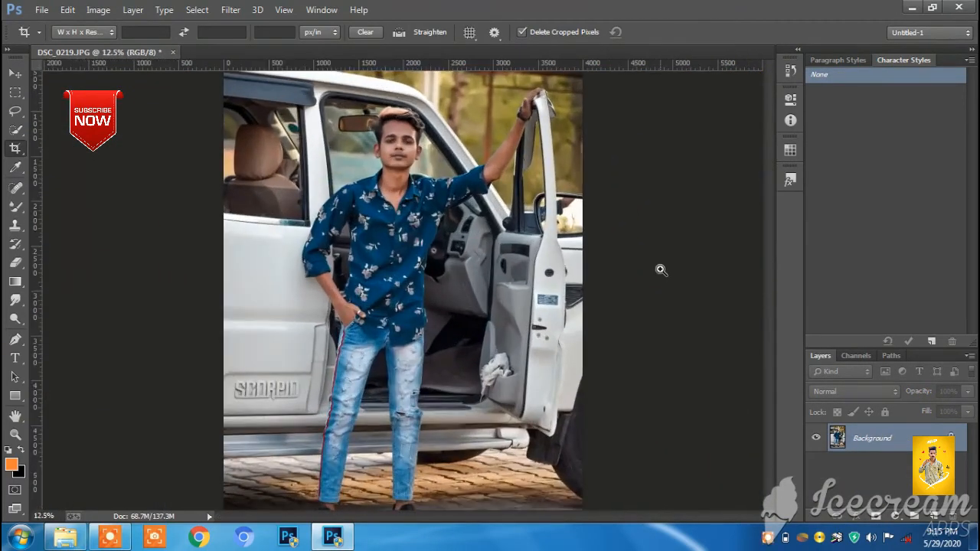
scroll(612, 260, down, 1)
scroll(610, 245, down, 1)
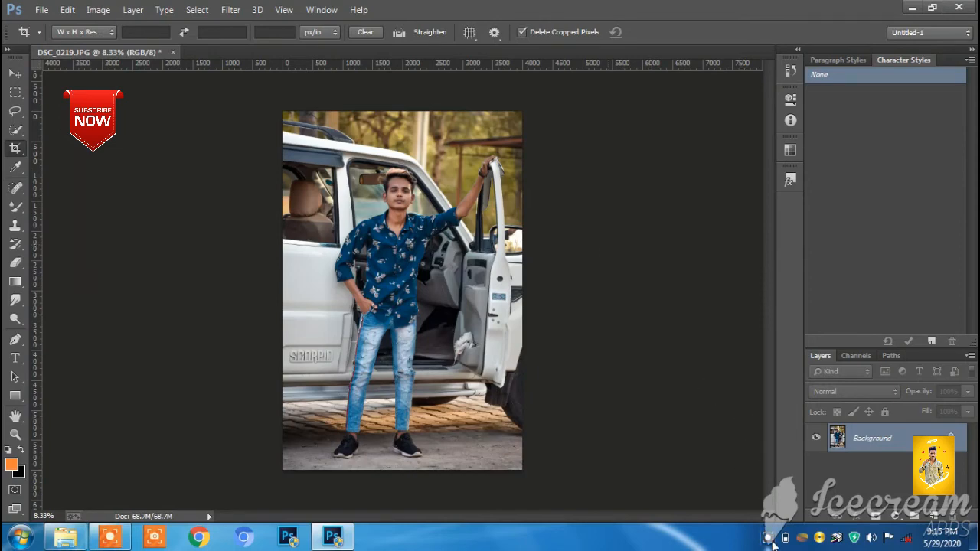
mouse_move(742, 506)
click(527, 516)
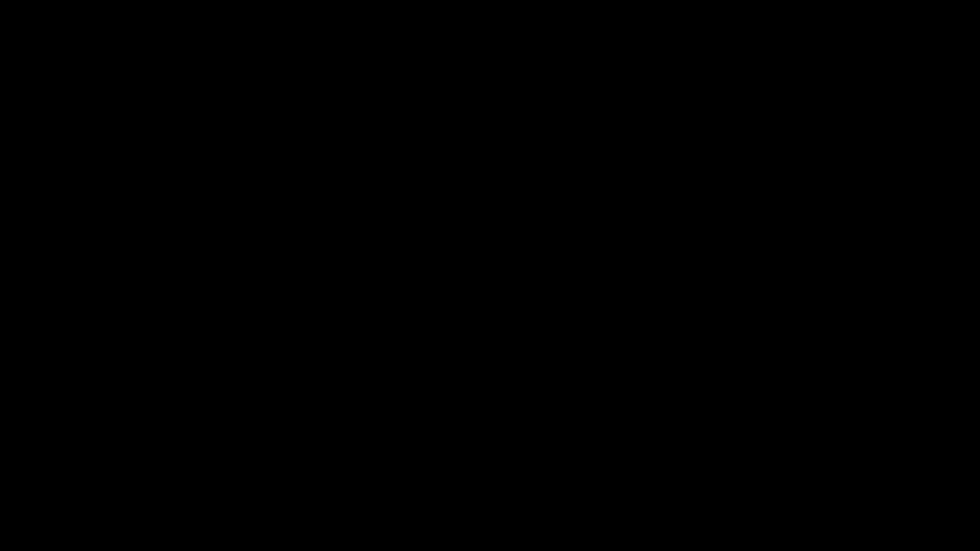